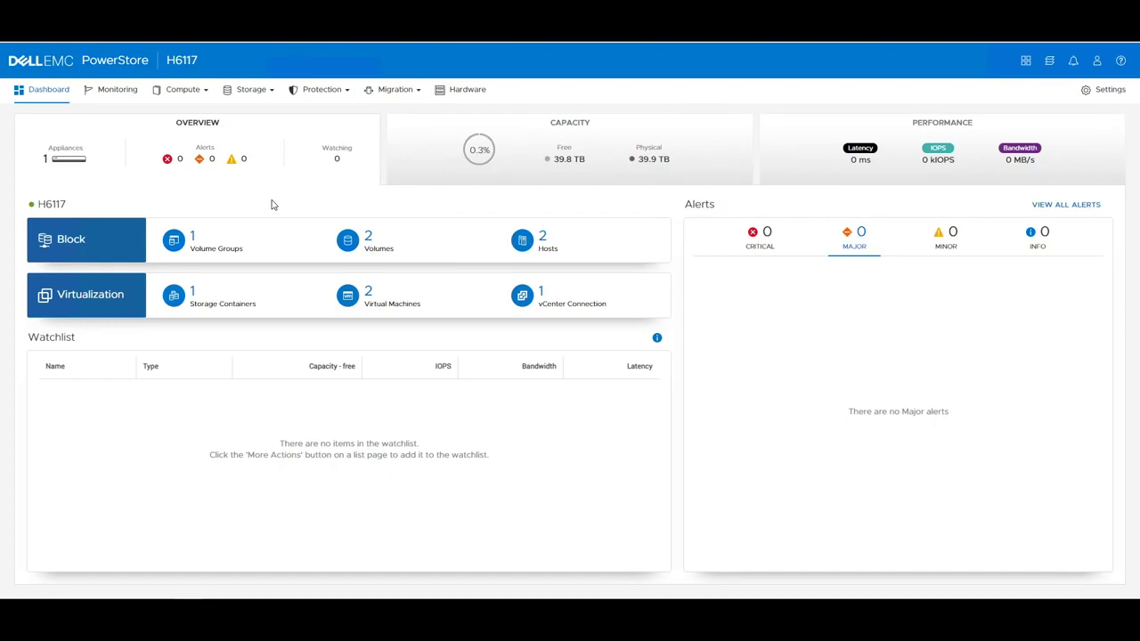
Open the SQL volume group and list its data and logs member volumes, 5.0 GB each
{"action": "left_click", "coordinate": [253, 93]}
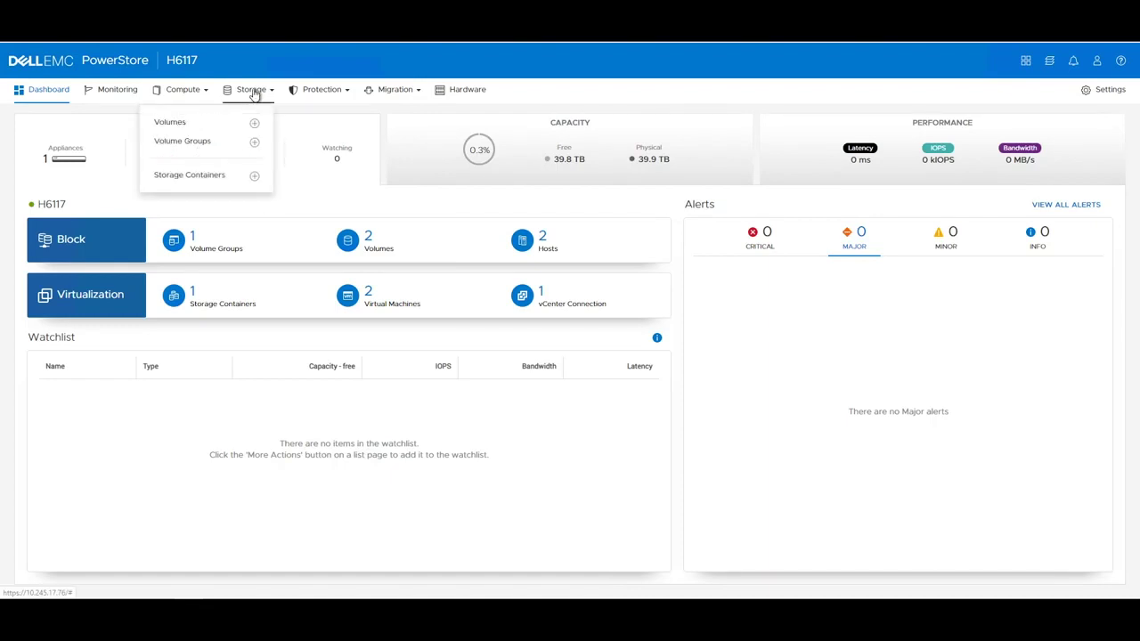
{"action": "left_click", "coordinate": [183, 141]}
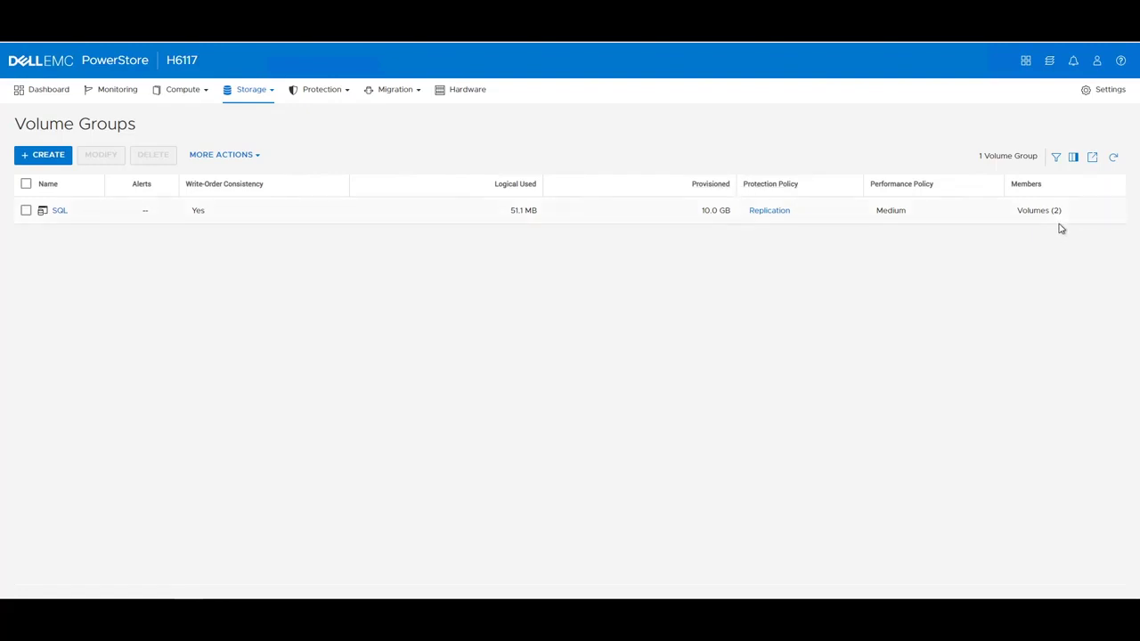
{"action": "left_click", "coordinate": [59, 211]}
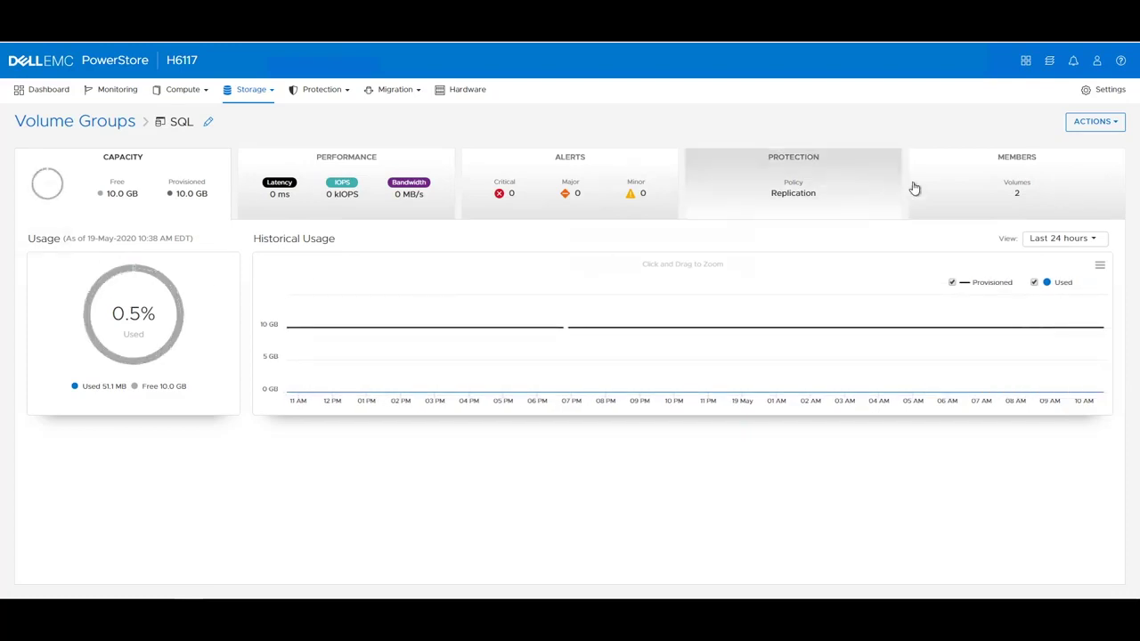
{"action": "left_click", "coordinate": [942, 186]}
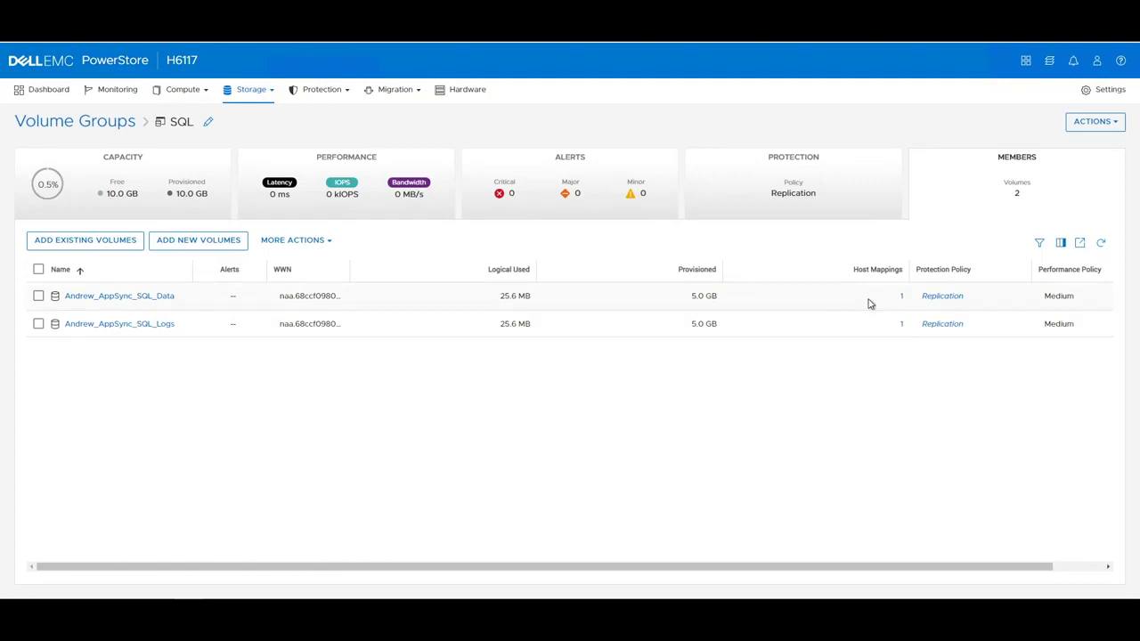
Check the SQL data and logs volumes' host mappings; logs maps to Win17204 over iSCSI as LUN 2
{"action": "left_click", "coordinate": [902, 303]}
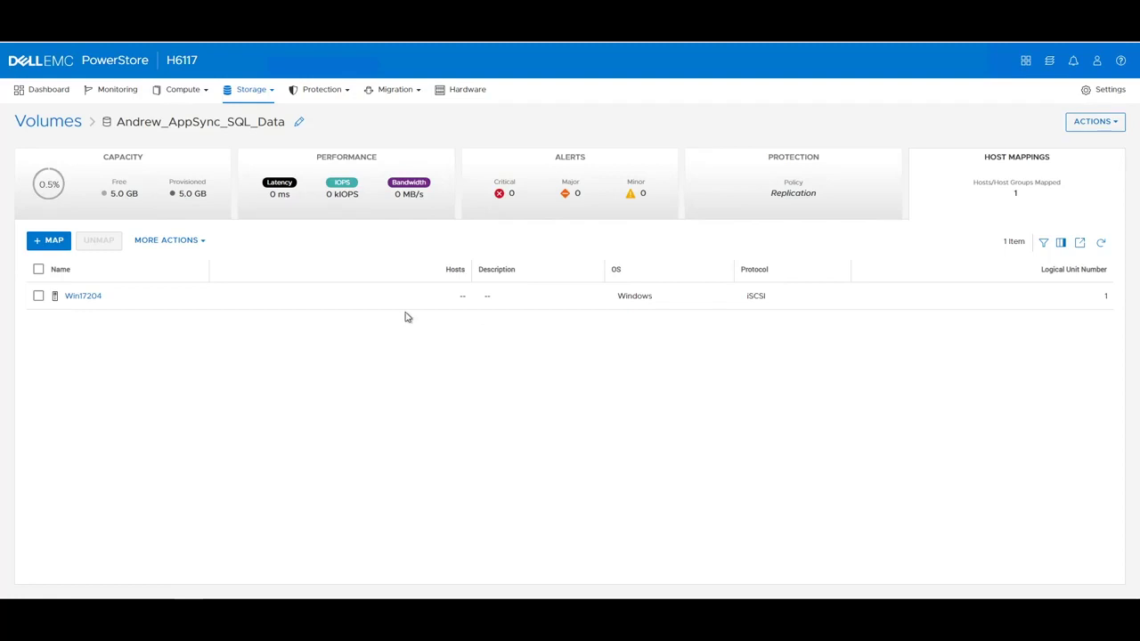
{"action": "left_click", "coordinate": [52, 121]}
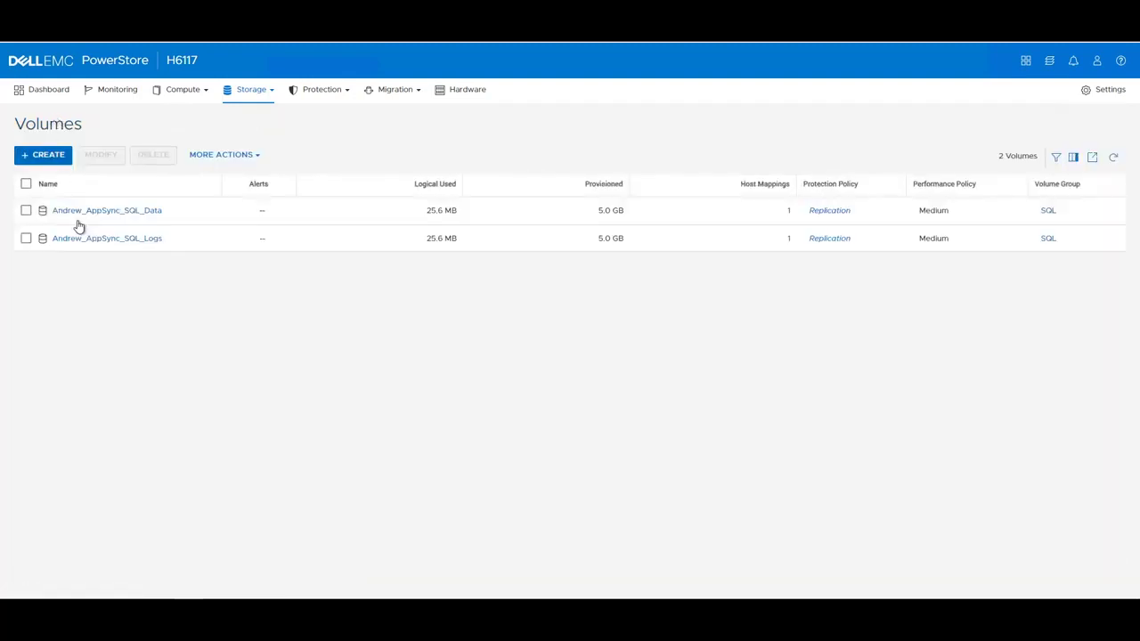
{"action": "left_click", "coordinate": [790, 239]}
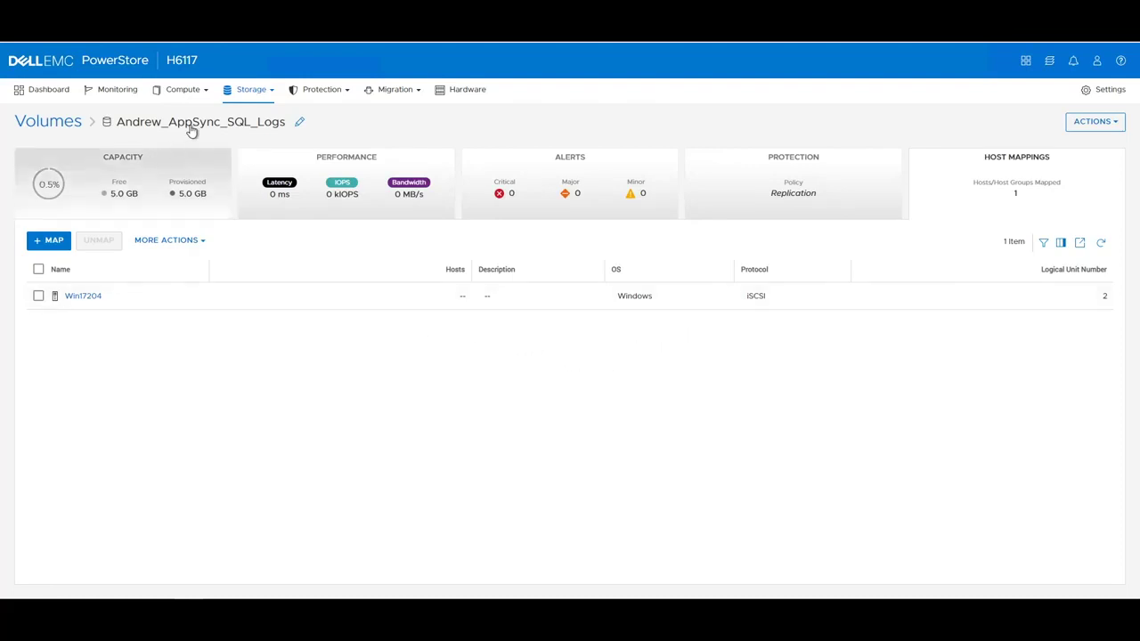
{"action": "left_click", "coordinate": [247, 90]}
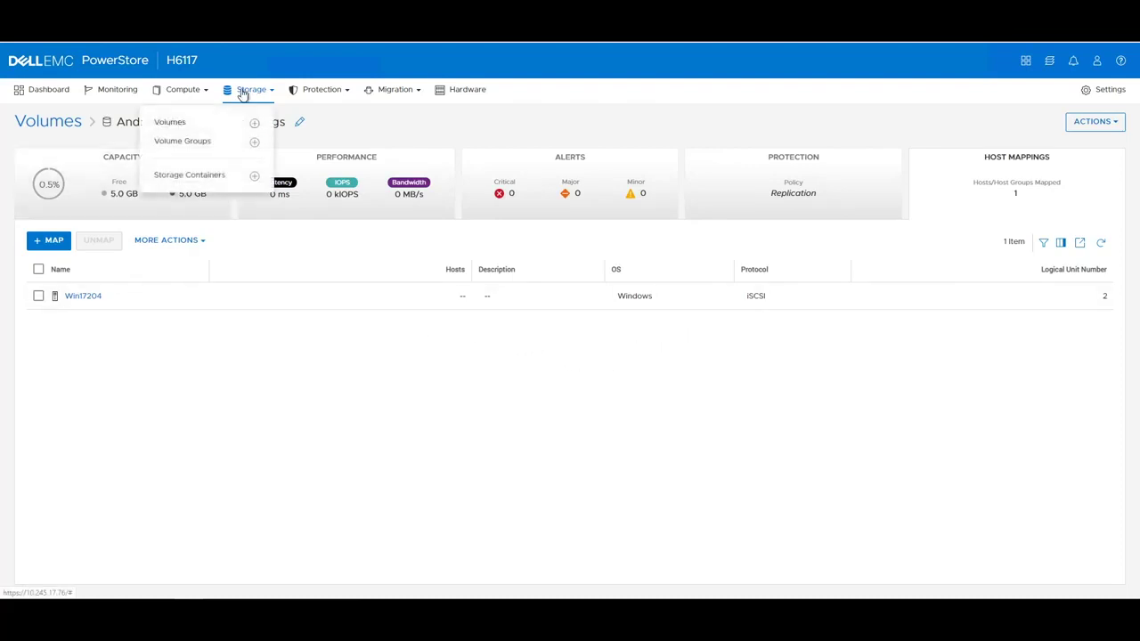
Show the SQL volume group's replication session to H6189, operating normally
{"action": "left_click", "coordinate": [210, 144]}
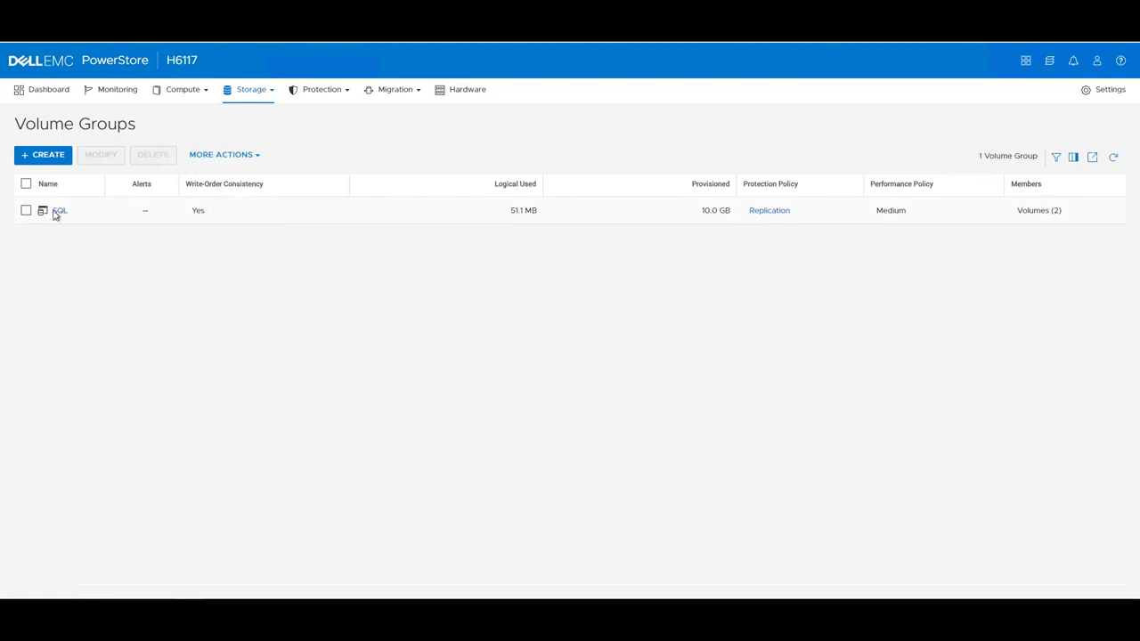
{"action": "left_click", "coordinate": [59, 212]}
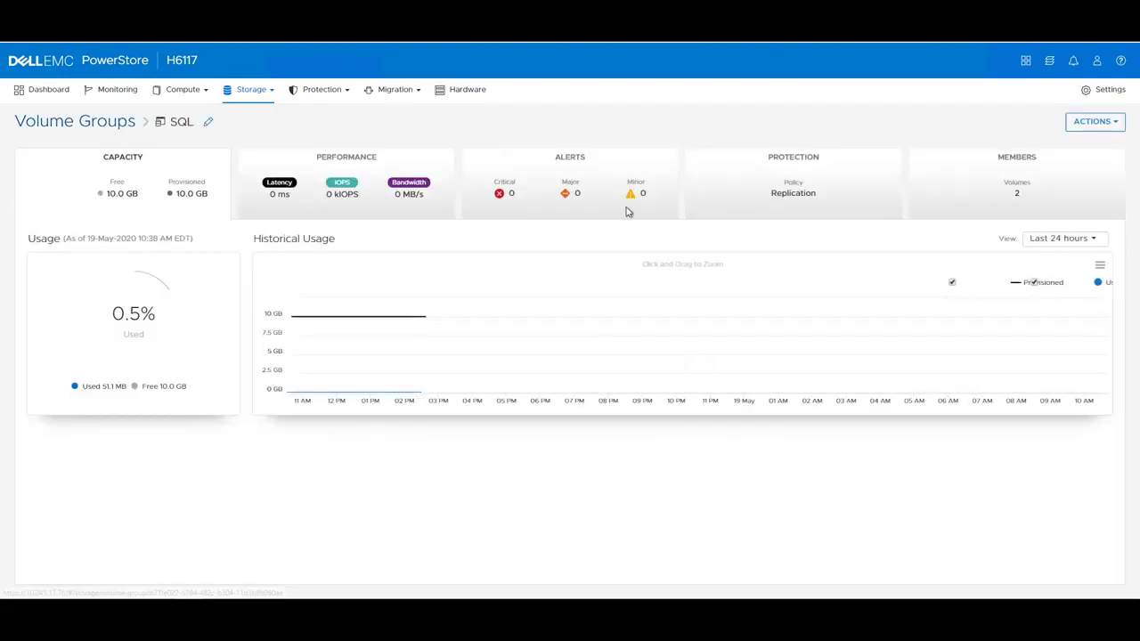
{"action": "left_click", "coordinate": [727, 188]}
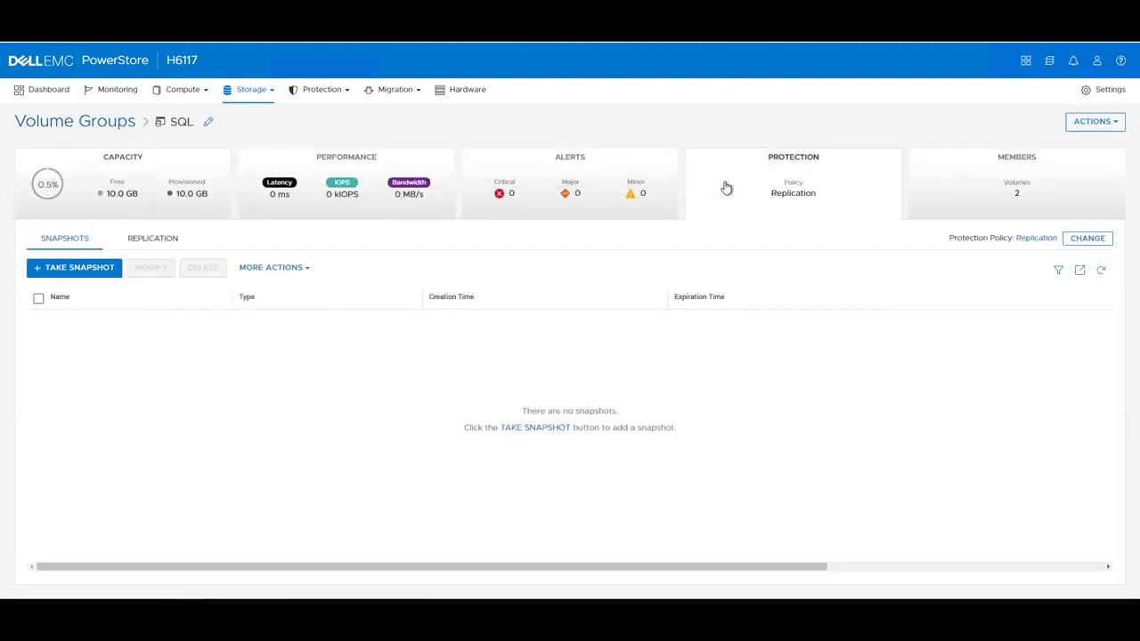
{"action": "left_click", "coordinate": [152, 241]}
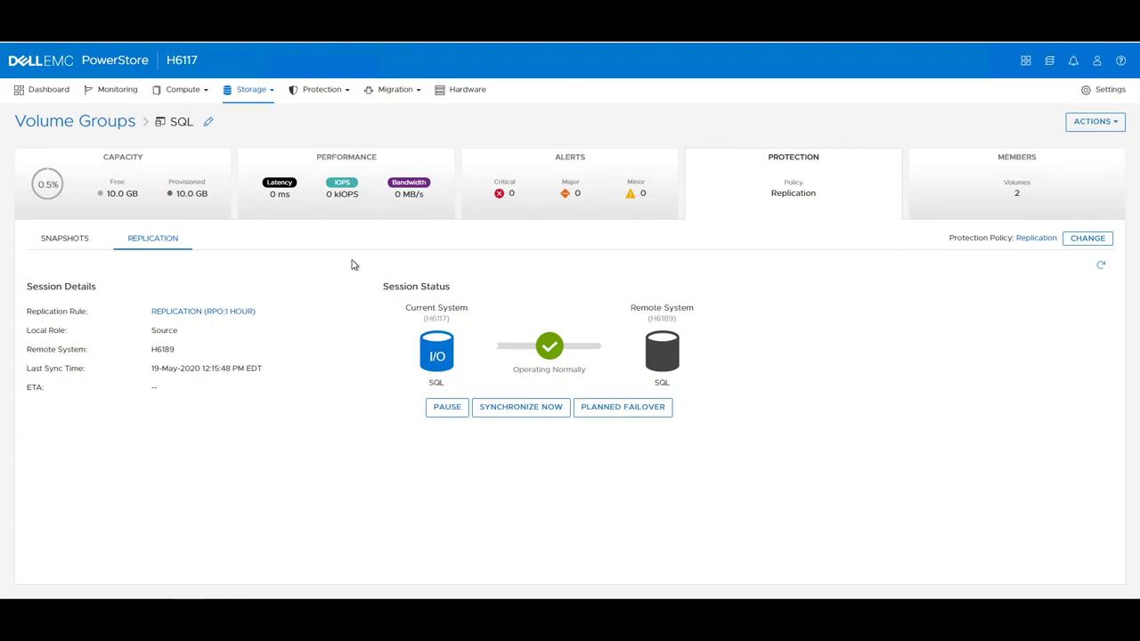
Launch vSphere from the vCenter Server Connection page under Compute
{"action": "left_click", "coordinate": [194, 93]}
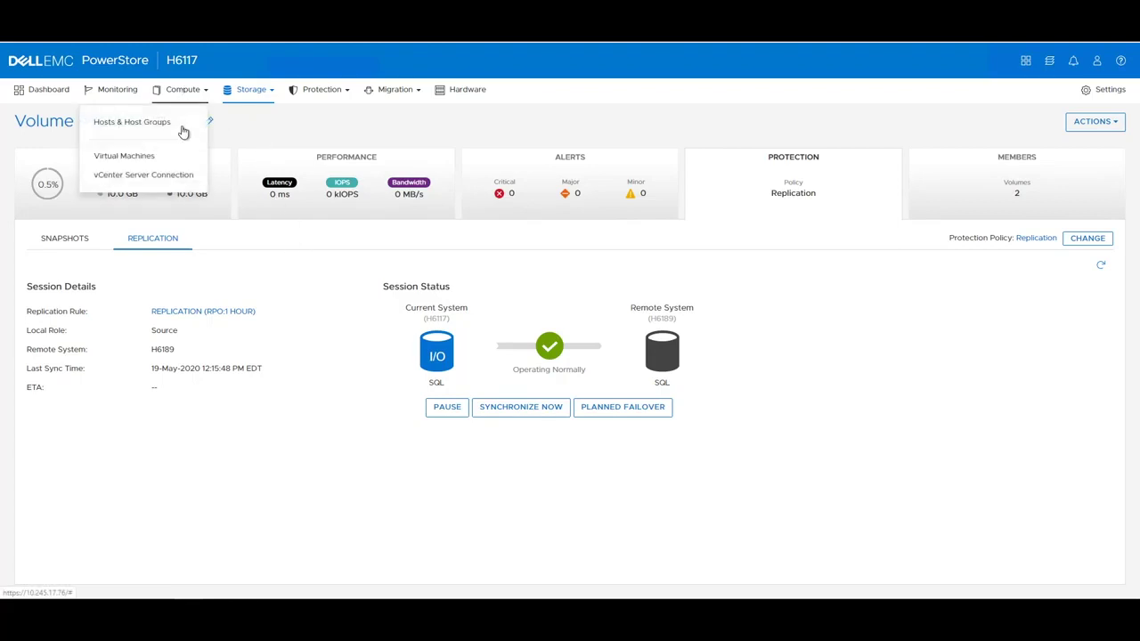
{"action": "left_click", "coordinate": [164, 182]}
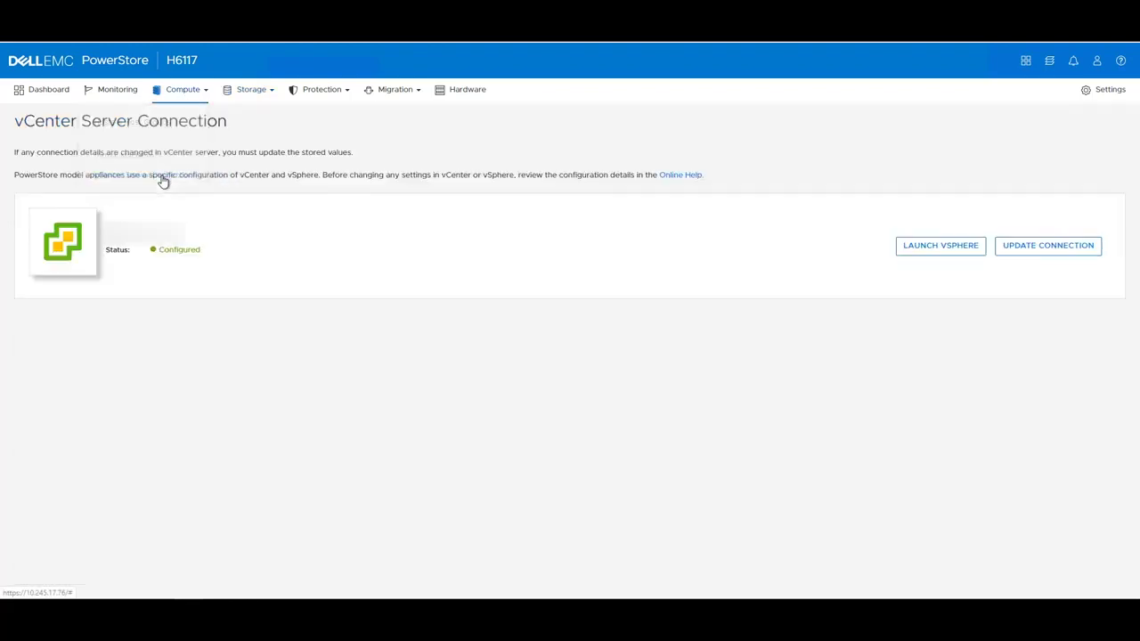
{"action": "left_click", "coordinate": [922, 252]}
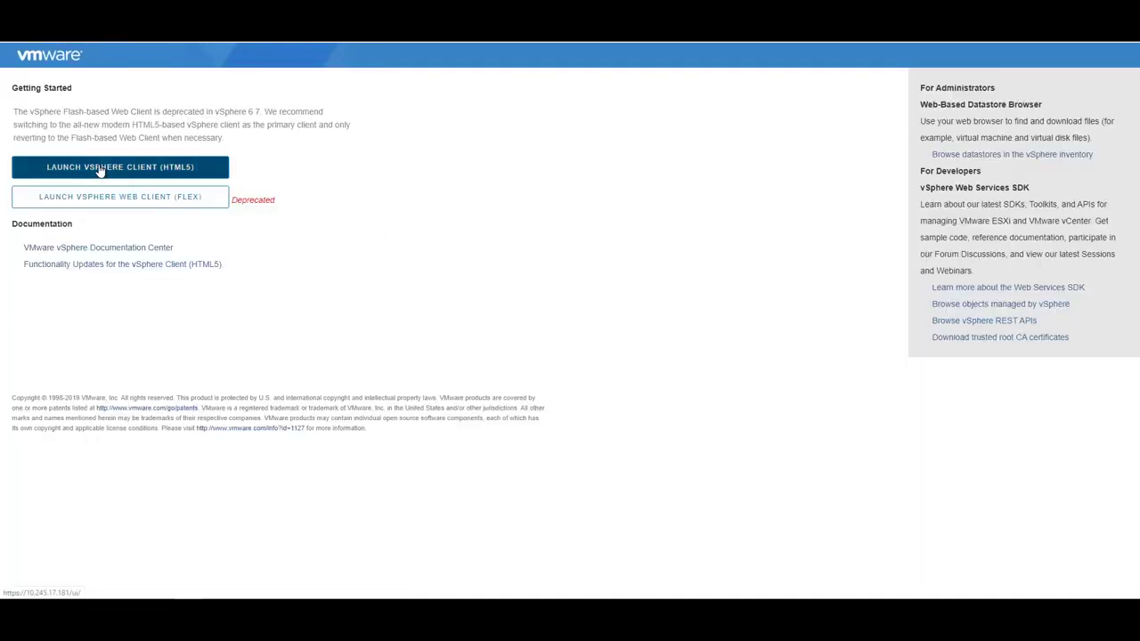
Start the HTML5 vSphere Client to view the Cluster-H6117 ESXi host summary
{"action": "left_click", "coordinate": [100, 169]}
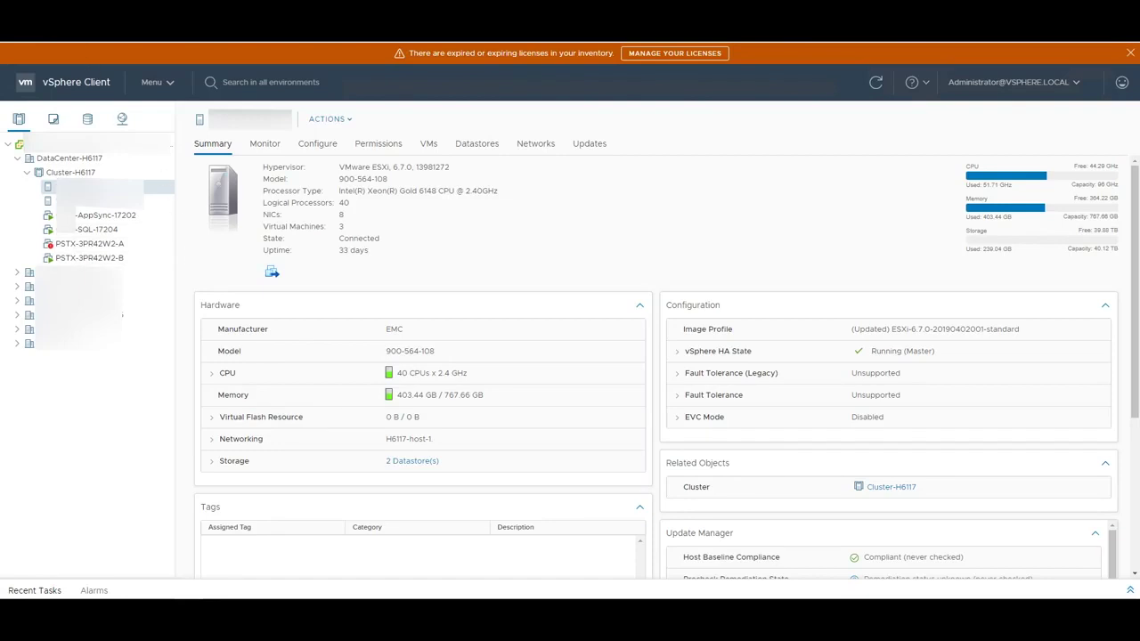
Return to PowerStore and list the two virtual machines under Compute > Virtual Machines
{"action": "left_click", "coordinate": [94, 27]}
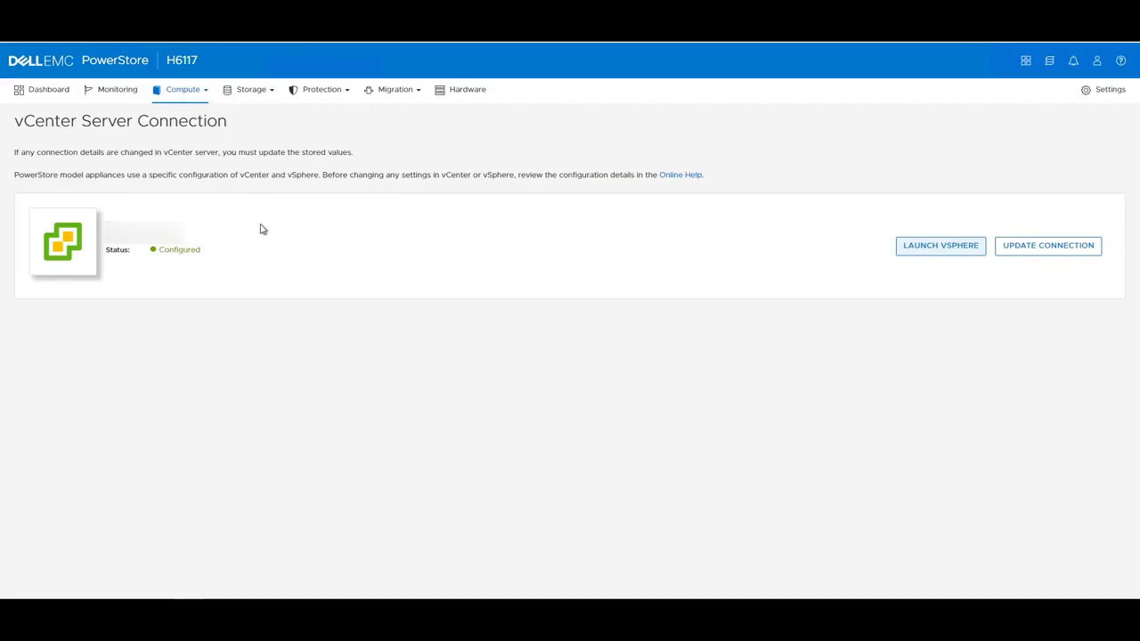
{"action": "left_click", "coordinate": [172, 93]}
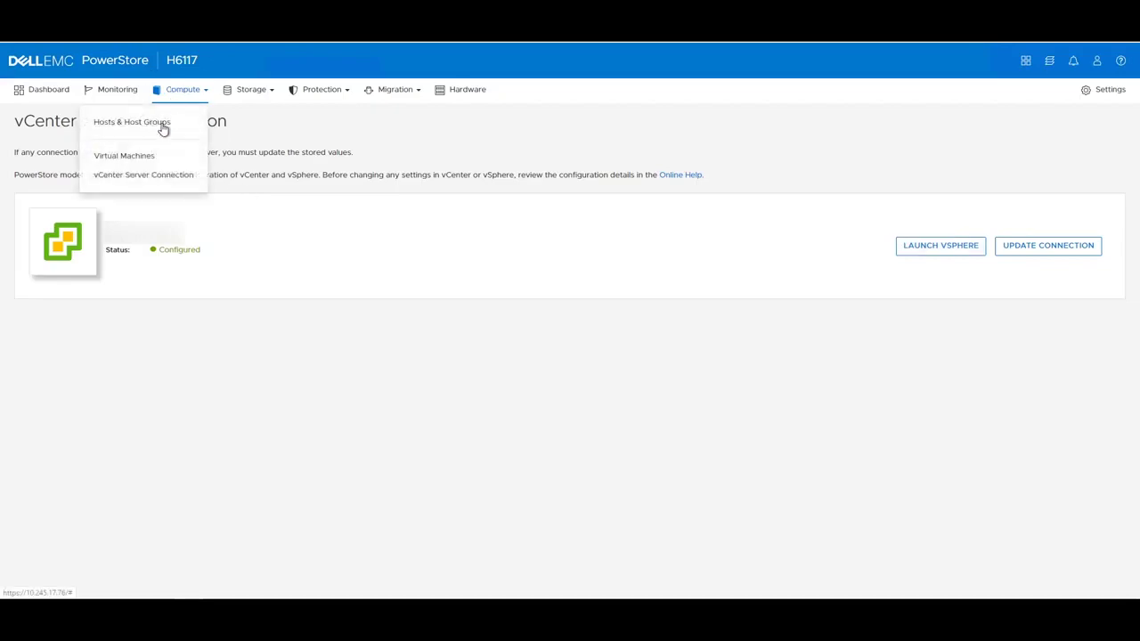
{"action": "left_click", "coordinate": [125, 156]}
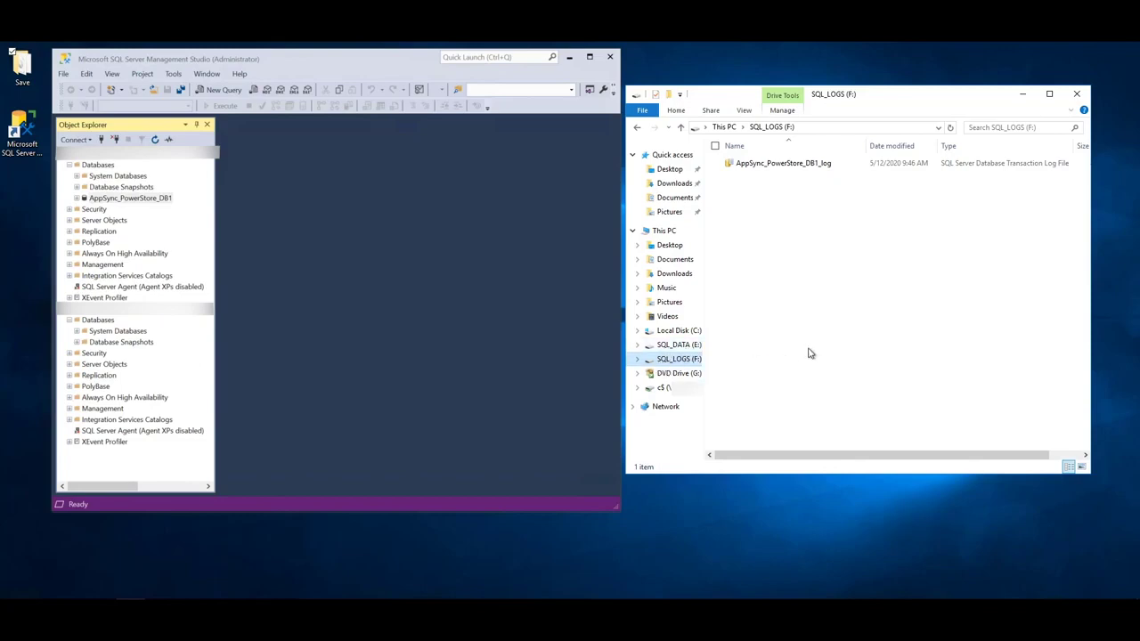
Browse the SQL_DATA (E:) and SQL_LOGS (F:) drives holding AppSync_PowerStore_DB1's files
{"action": "left_click", "coordinate": [683, 346]}
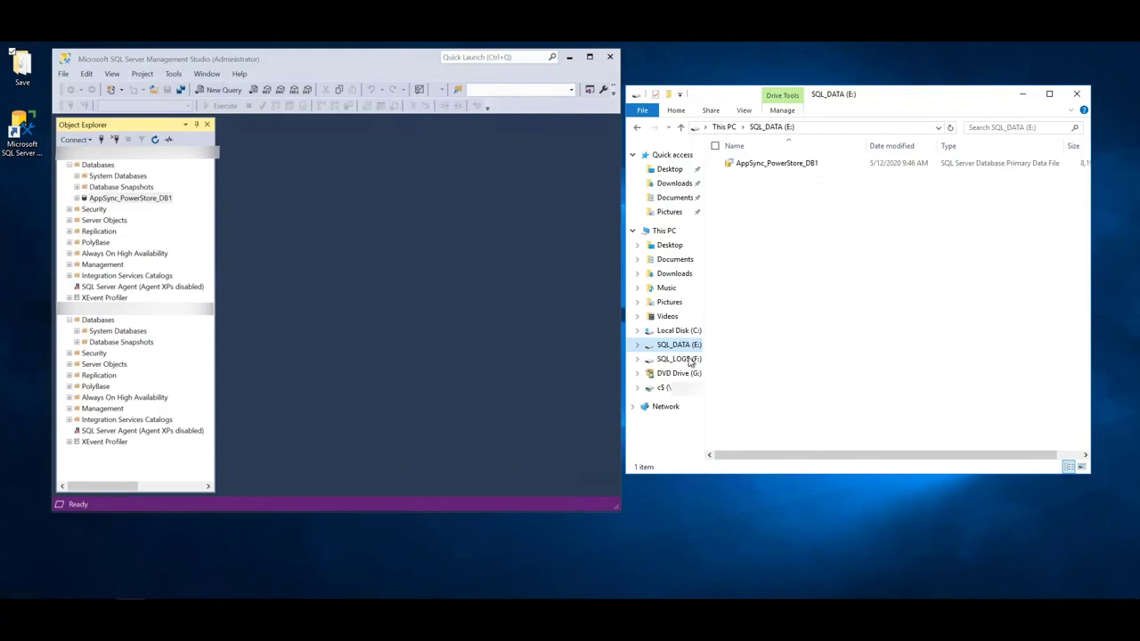
{"action": "left_click", "coordinate": [690, 361]}
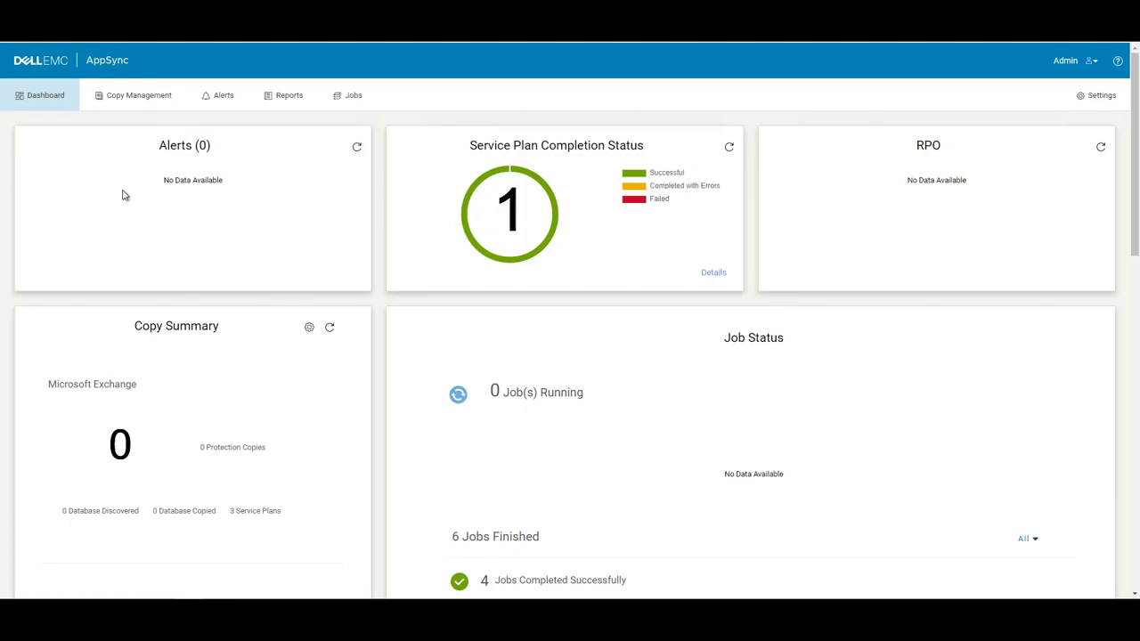
List the Microsoft SQL Server service plans in Copy Management's Service Plan view
{"action": "left_click", "coordinate": [134, 106]}
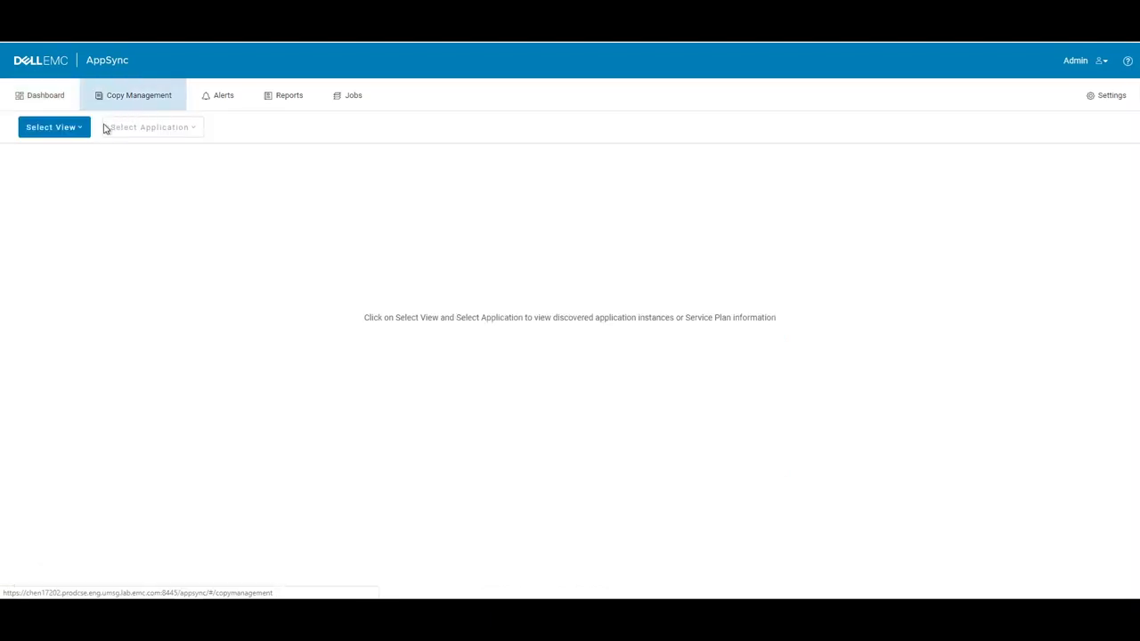
{"action": "left_click", "coordinate": [70, 130]}
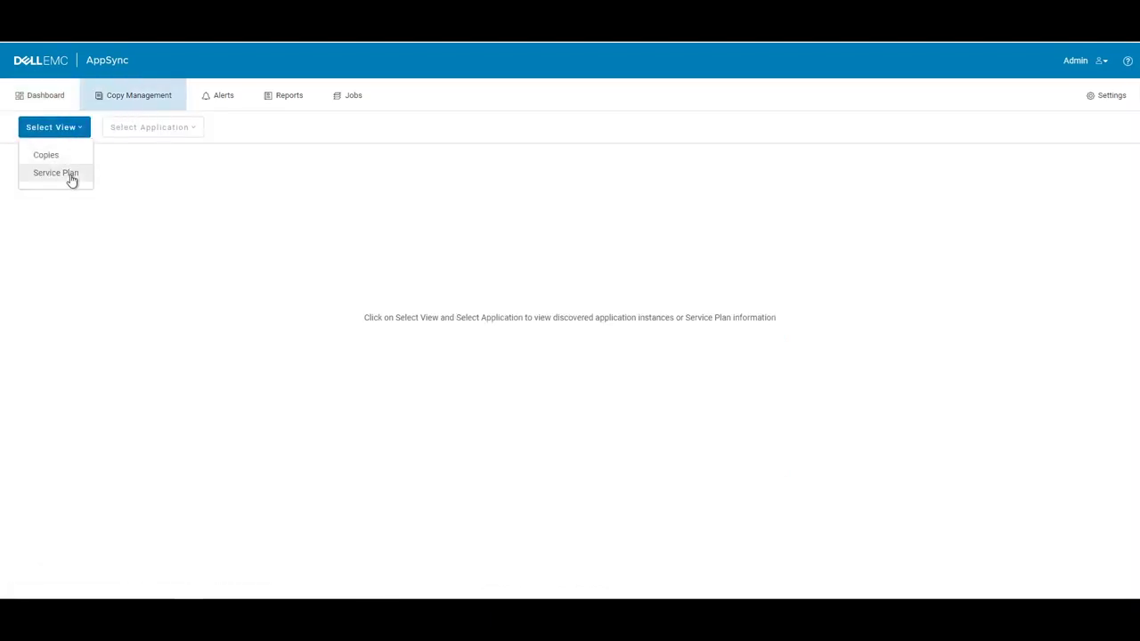
{"action": "left_click", "coordinate": [71, 175]}
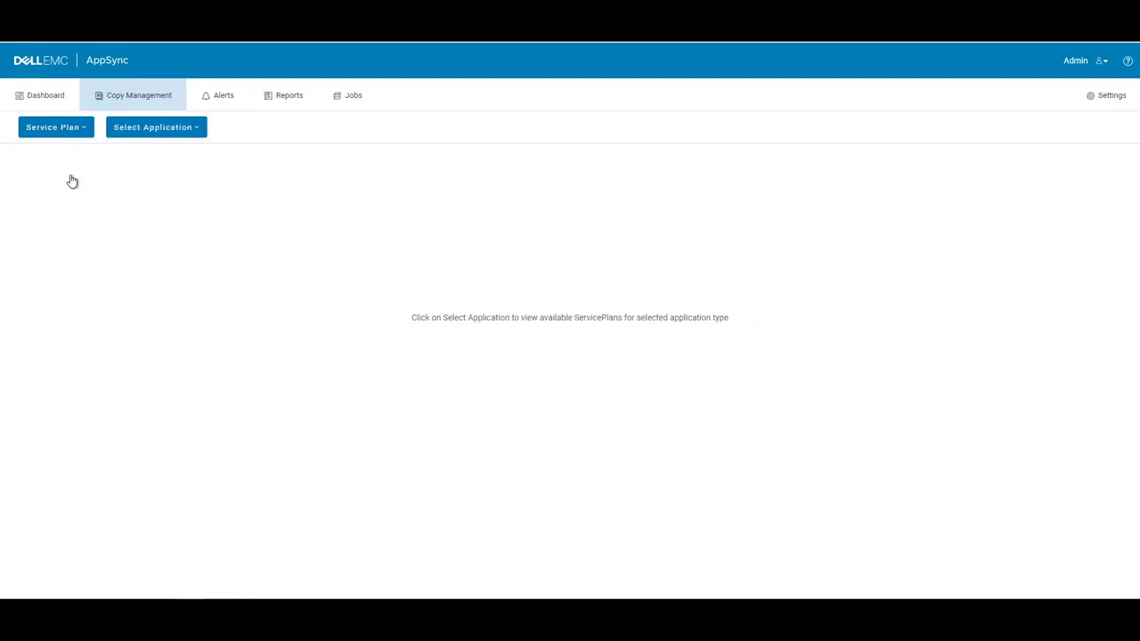
{"action": "left_click", "coordinate": [152, 131]}
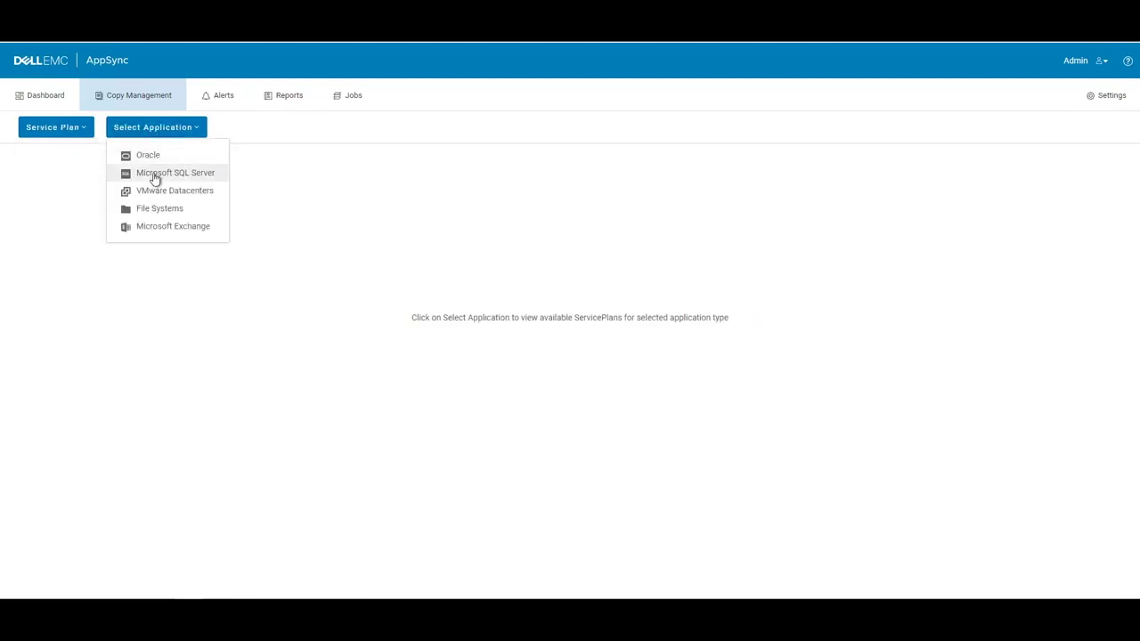
{"action": "left_click", "coordinate": [155, 177]}
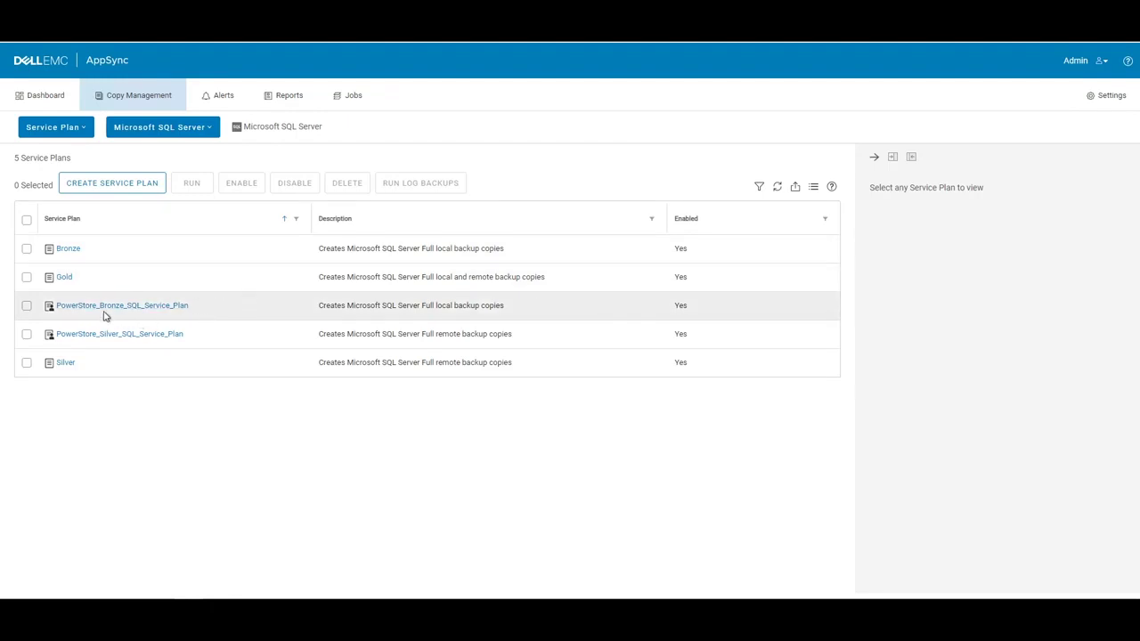
Select PowerStore_Silver_SQL_Service_Plan to show its on-demand schedule and 7-copy retention
{"action": "left_click", "coordinate": [249, 334]}
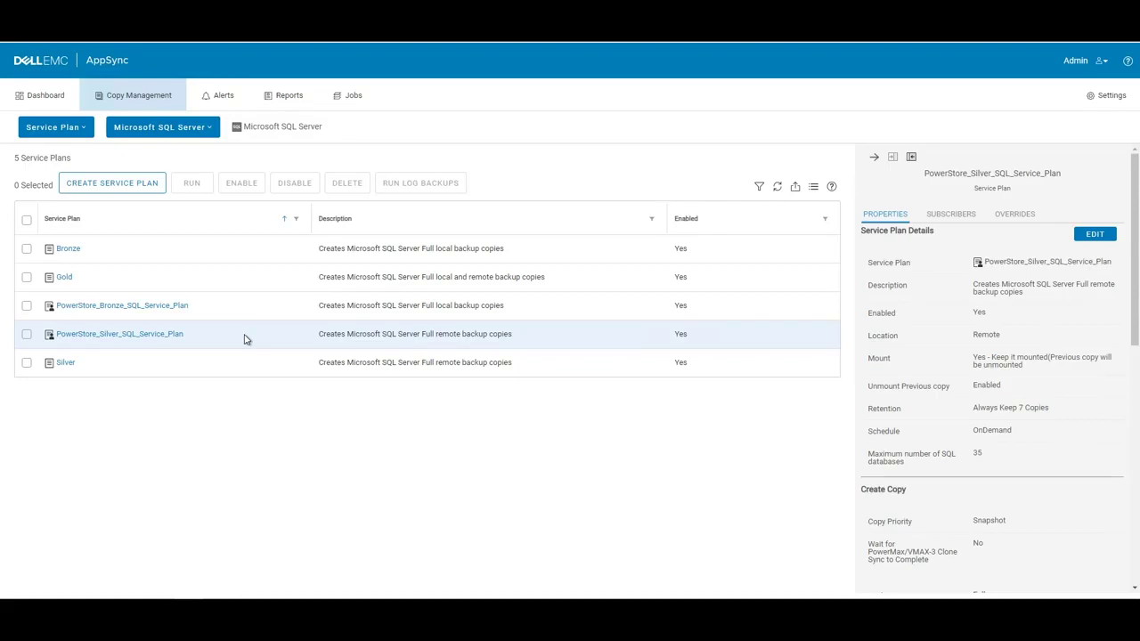
Edit the Silver SQL plan and move past Define the copy to Create the Copy (Full backup, 3 retries)
{"action": "left_click", "coordinate": [1095, 235]}
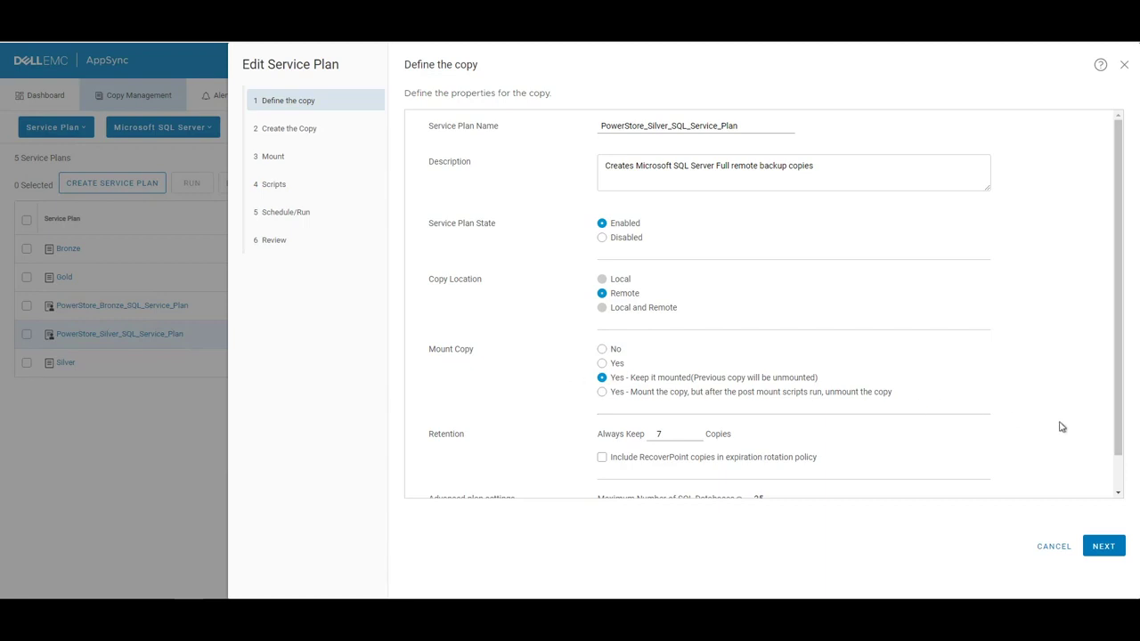
{"action": "scroll", "coordinate": [1114, 408], "scroll_direction": "down", "scroll_amount": 1}
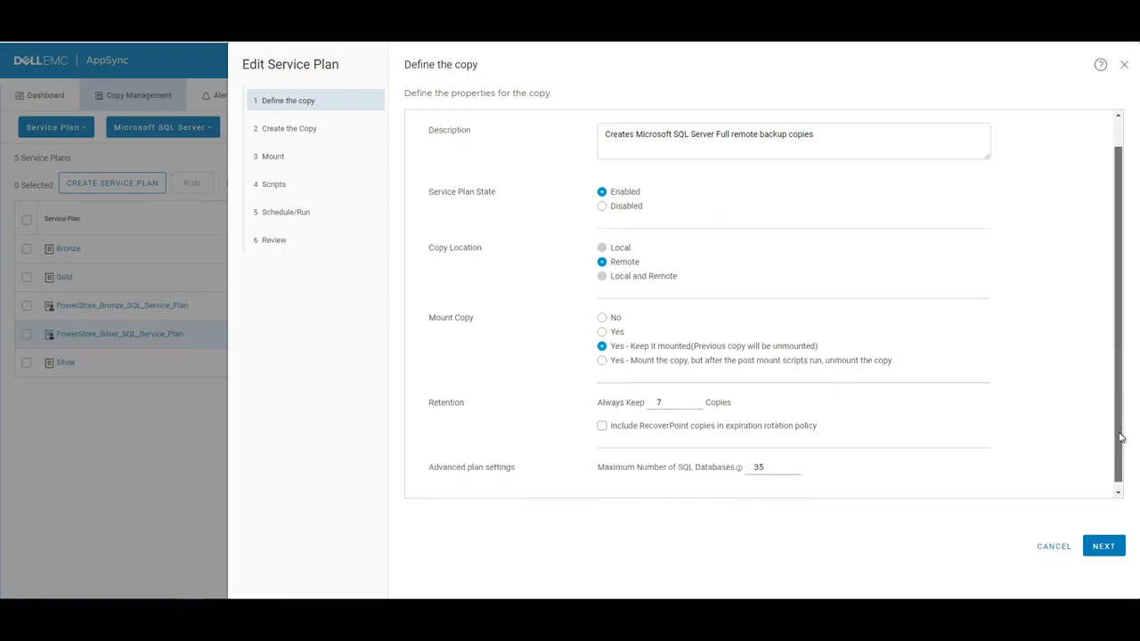
{"action": "left_click", "coordinate": [1100, 547]}
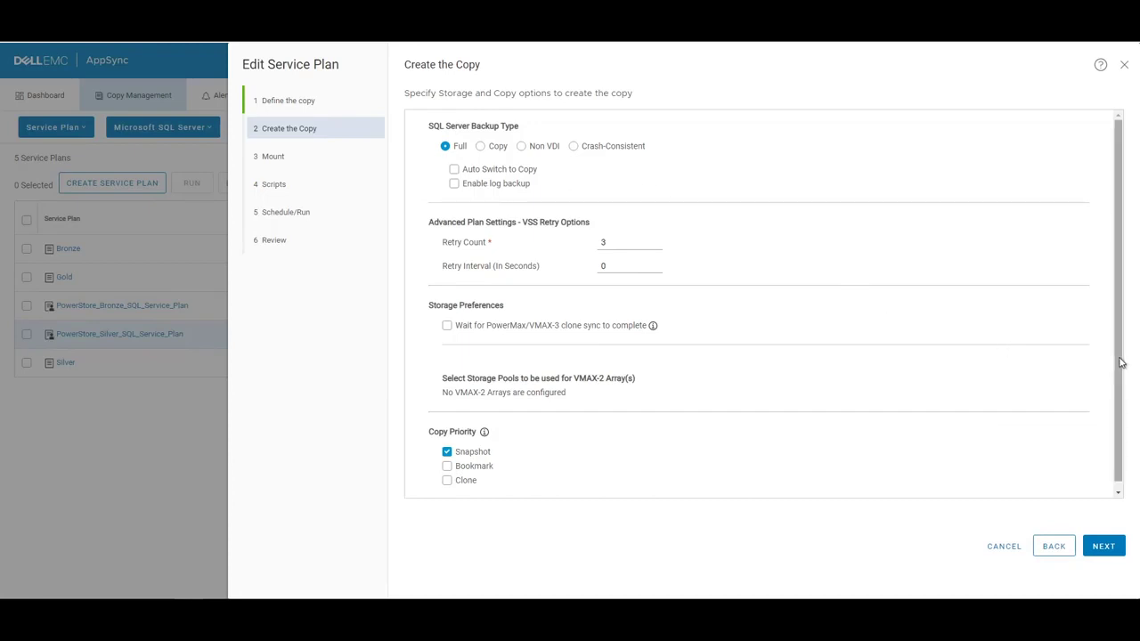
{"action": "left_click_drag", "start_coordinate": [1122, 364], "coordinate": [1123, 398]}
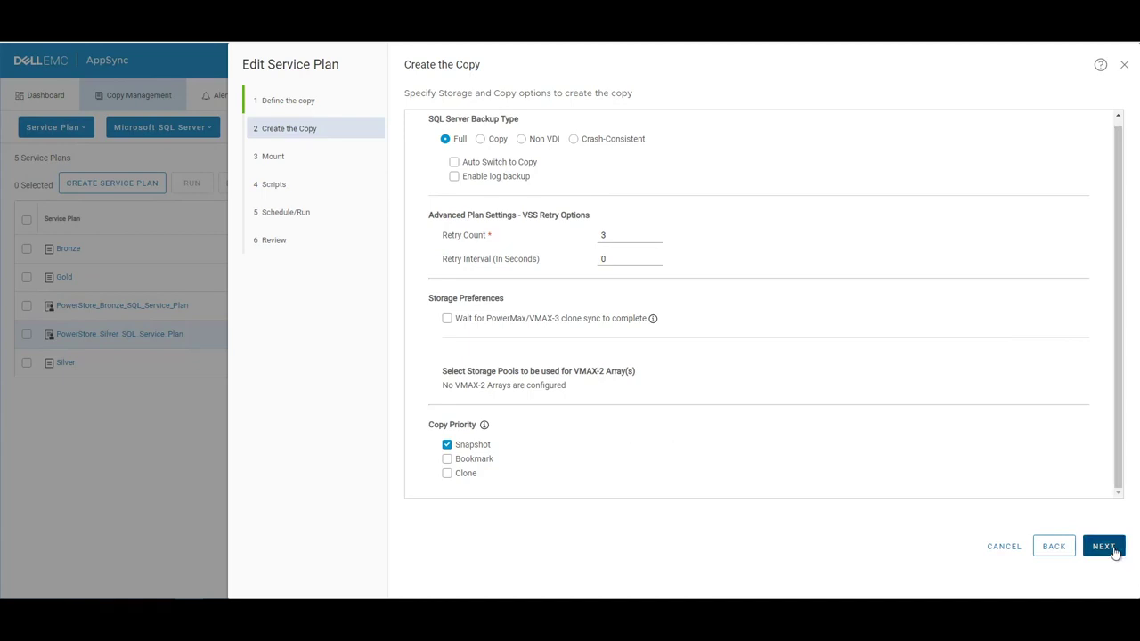
Keep the mount and scripts settings, set PowerStore_Silver_SQL_Service_Plan's schedule to OnDemand, and save
{"action": "left_click", "coordinate": [1104, 547]}
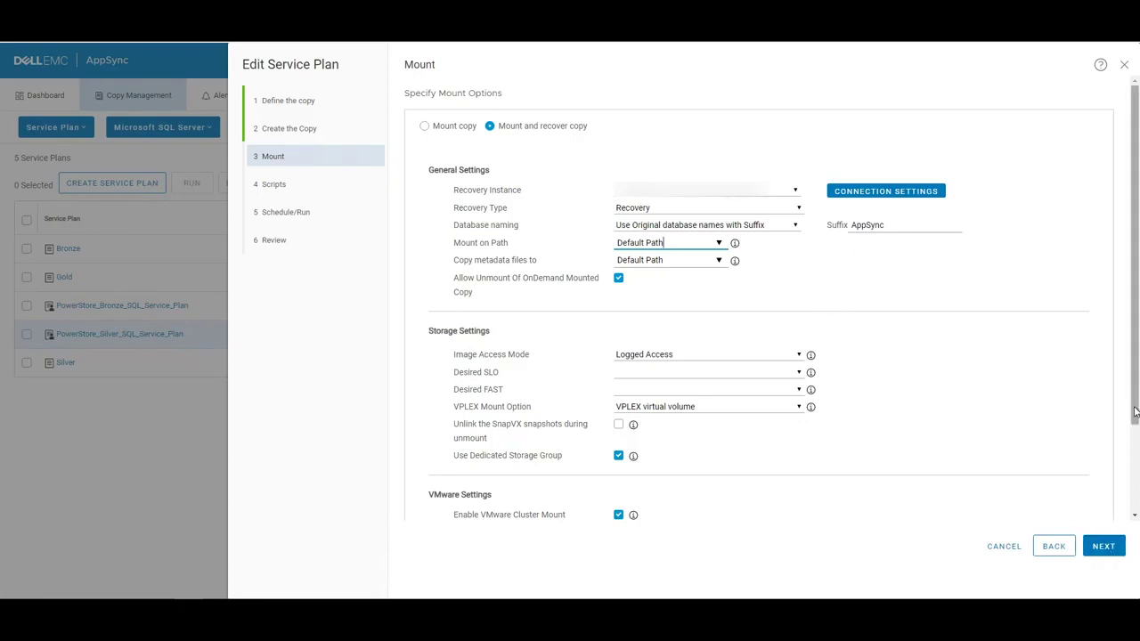
{"action": "scroll", "coordinate": [1122, 472], "scroll_direction": "down", "scroll_amount": 2}
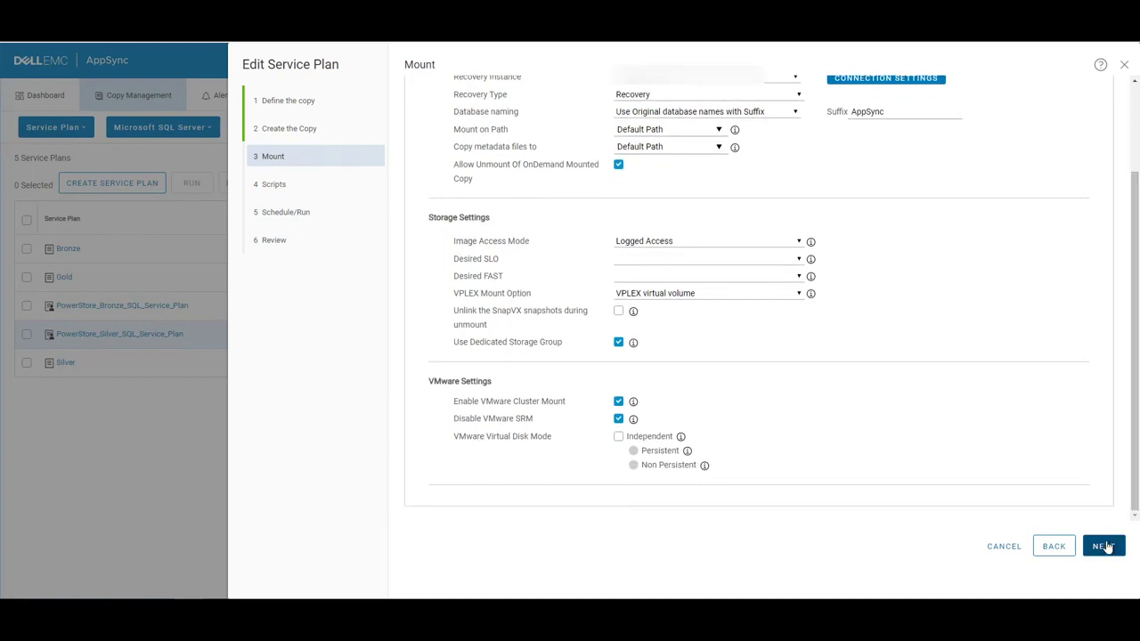
{"action": "left_click", "coordinate": [1104, 547]}
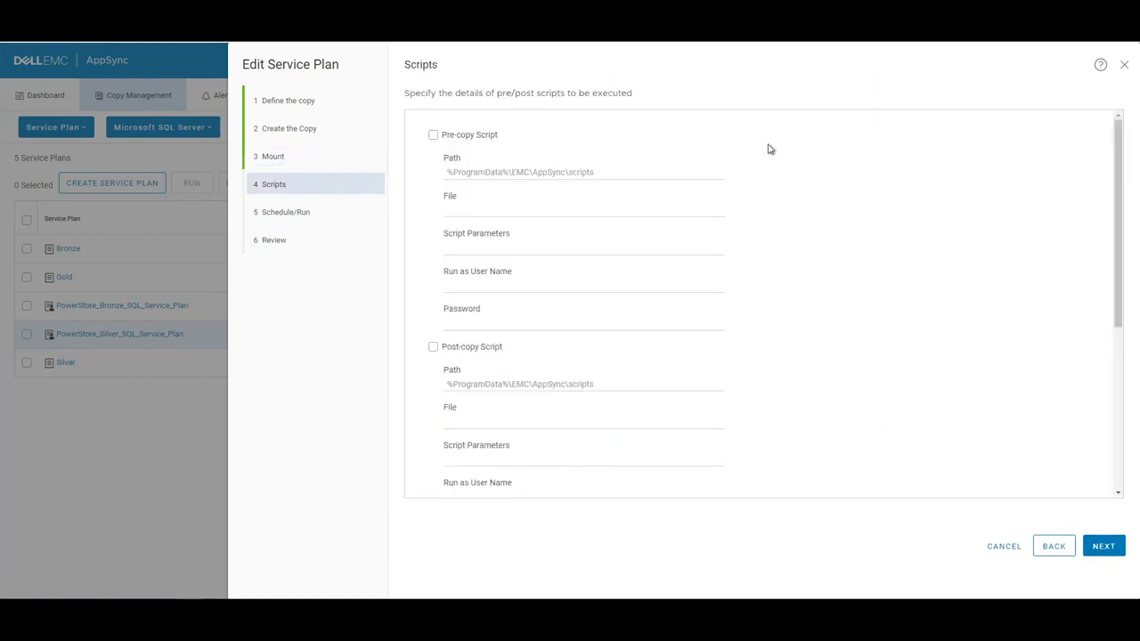
{"action": "left_click", "coordinate": [1103, 547]}
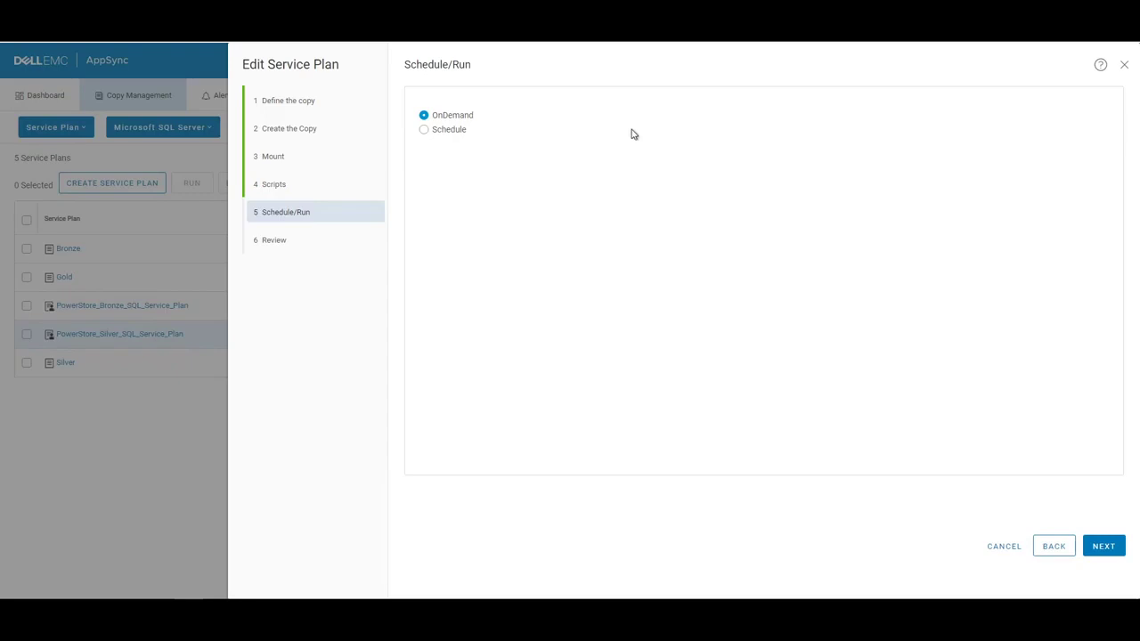
{"action": "left_click", "coordinate": [424, 130]}
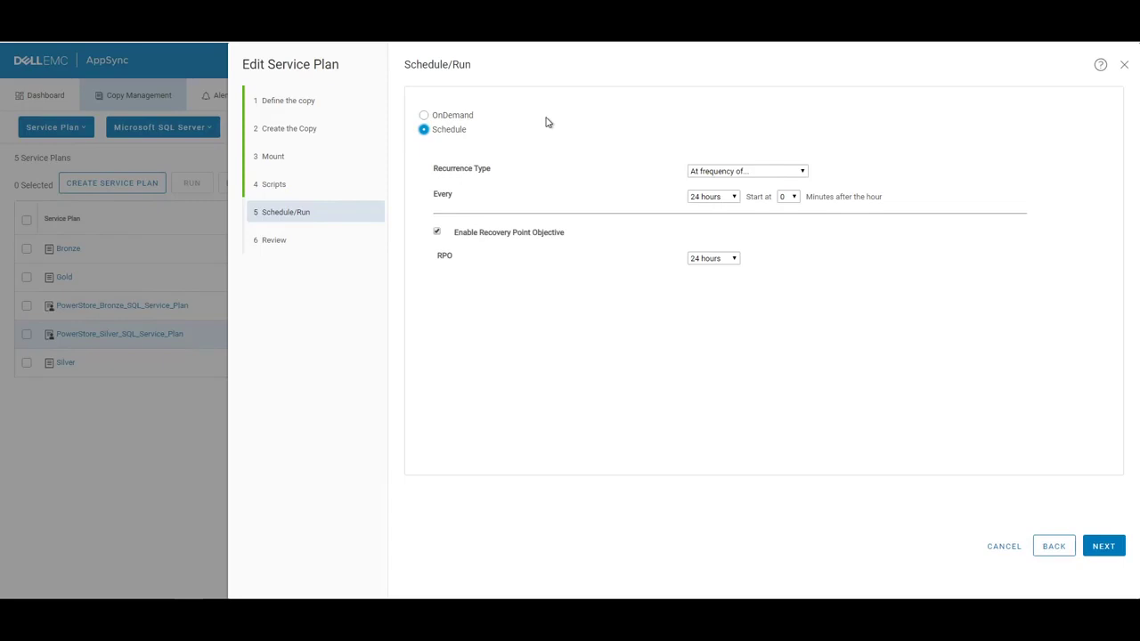
{"action": "left_click", "coordinate": [425, 116]}
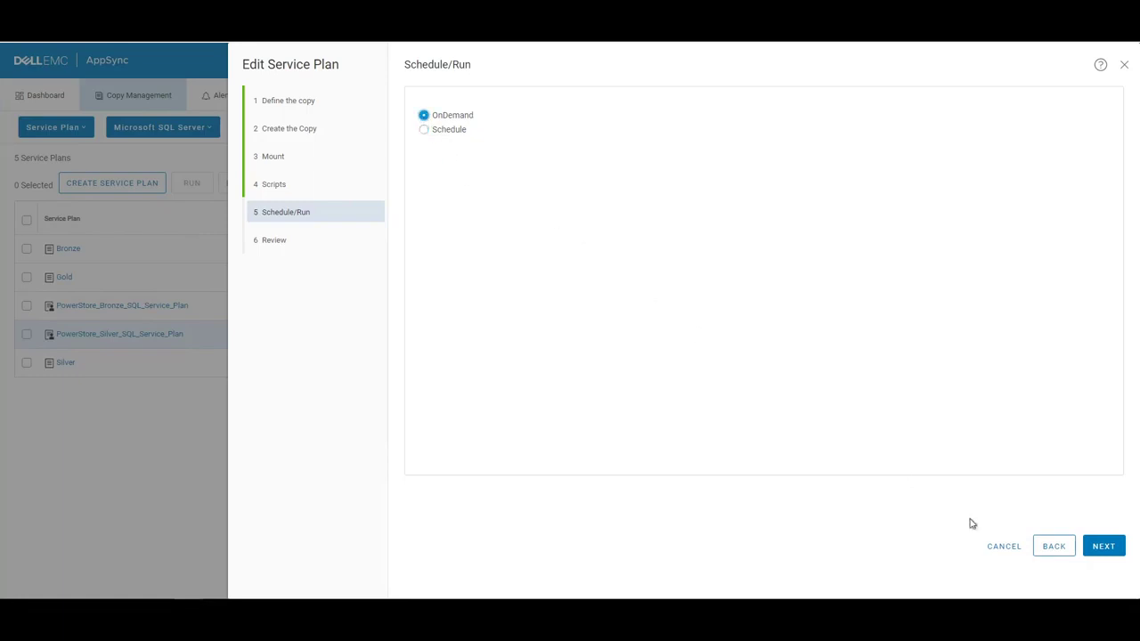
{"action": "left_click", "coordinate": [1099, 552]}
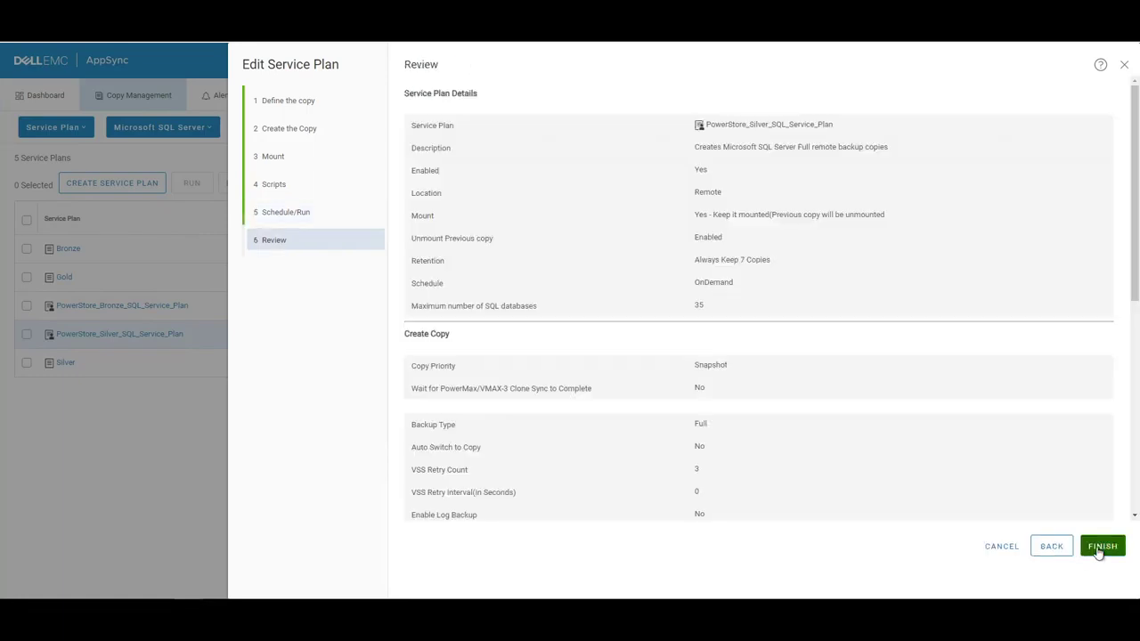
{"action": "left_click", "coordinate": [1099, 547]}
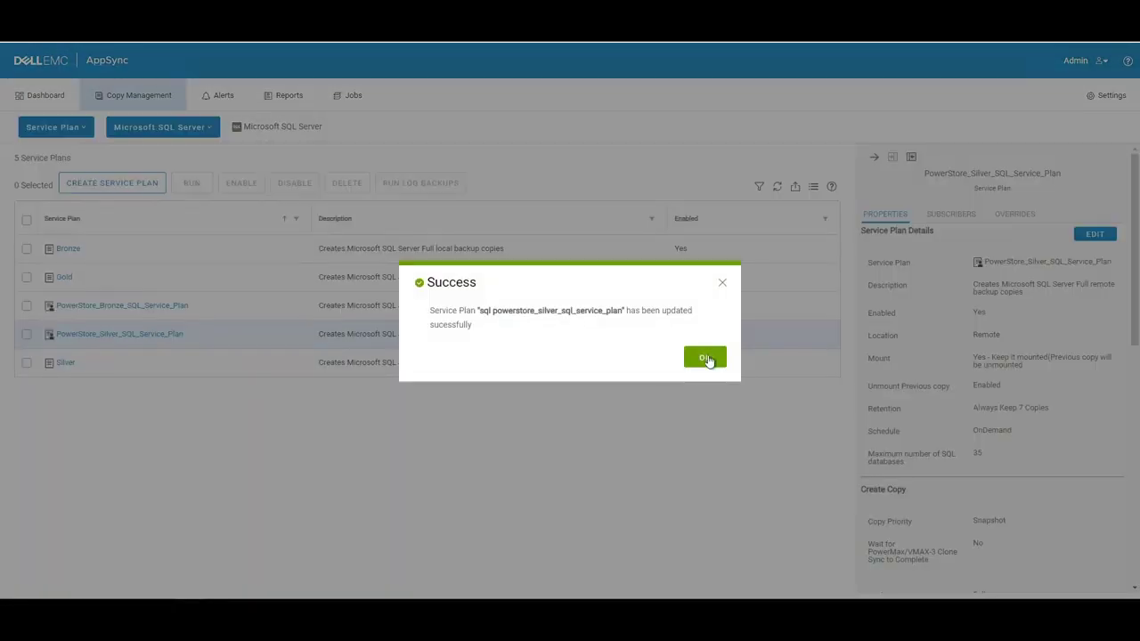
Dismiss the success message, check the plan's one subscriber AppSync_PowerStore_DB1, and select the Silver plan
{"action": "left_click", "coordinate": [706, 360]}
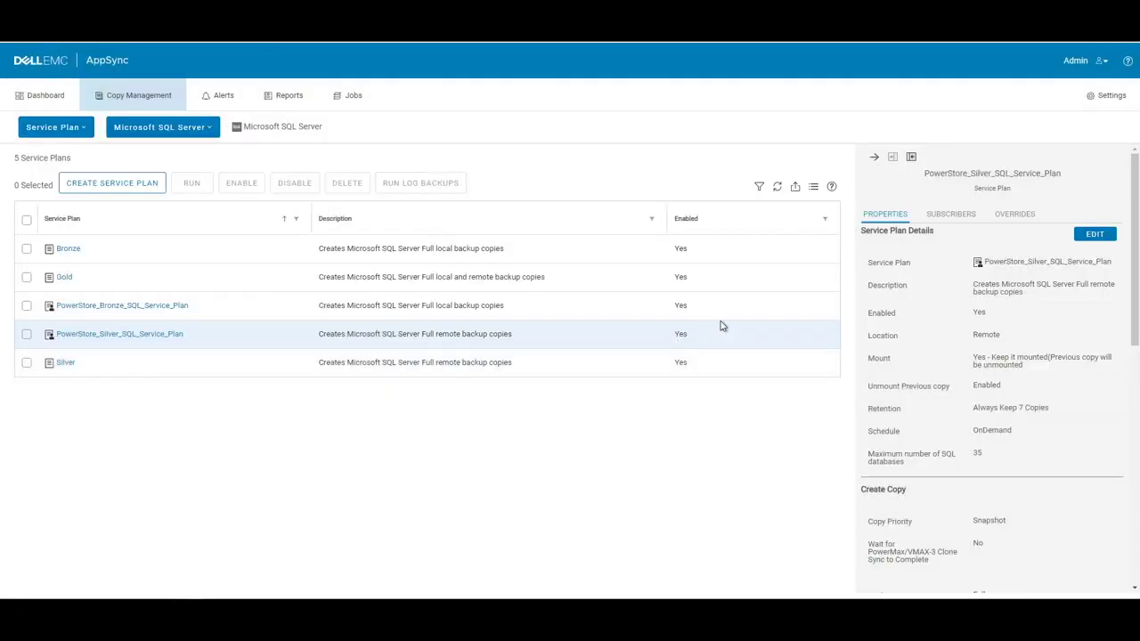
{"action": "left_click", "coordinate": [944, 223]}
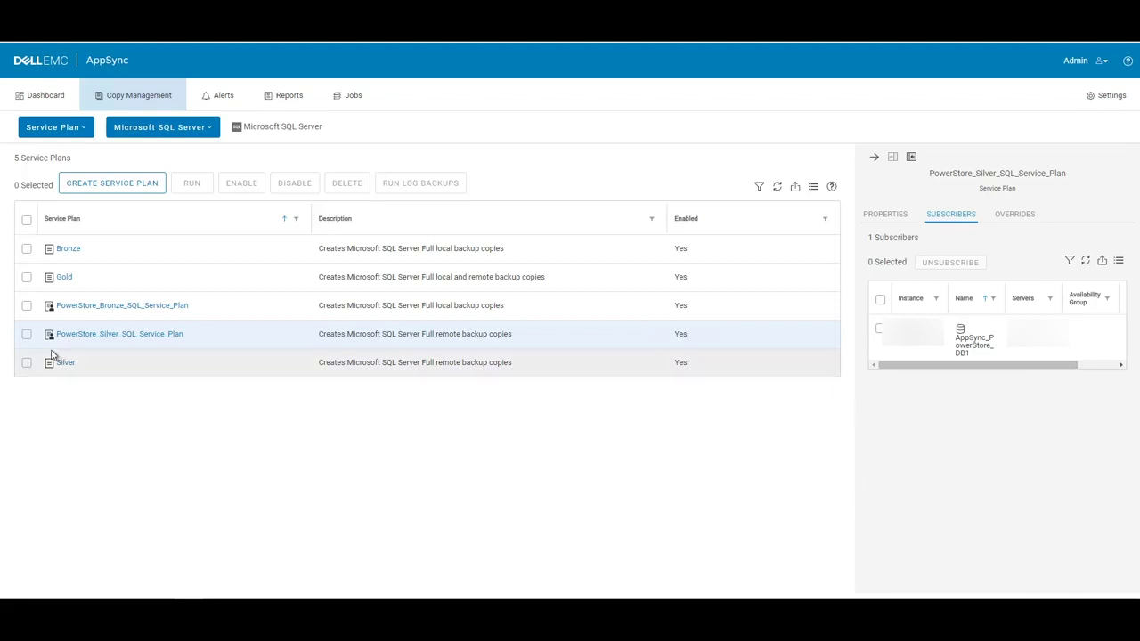
{"action": "left_click", "coordinate": [26, 336]}
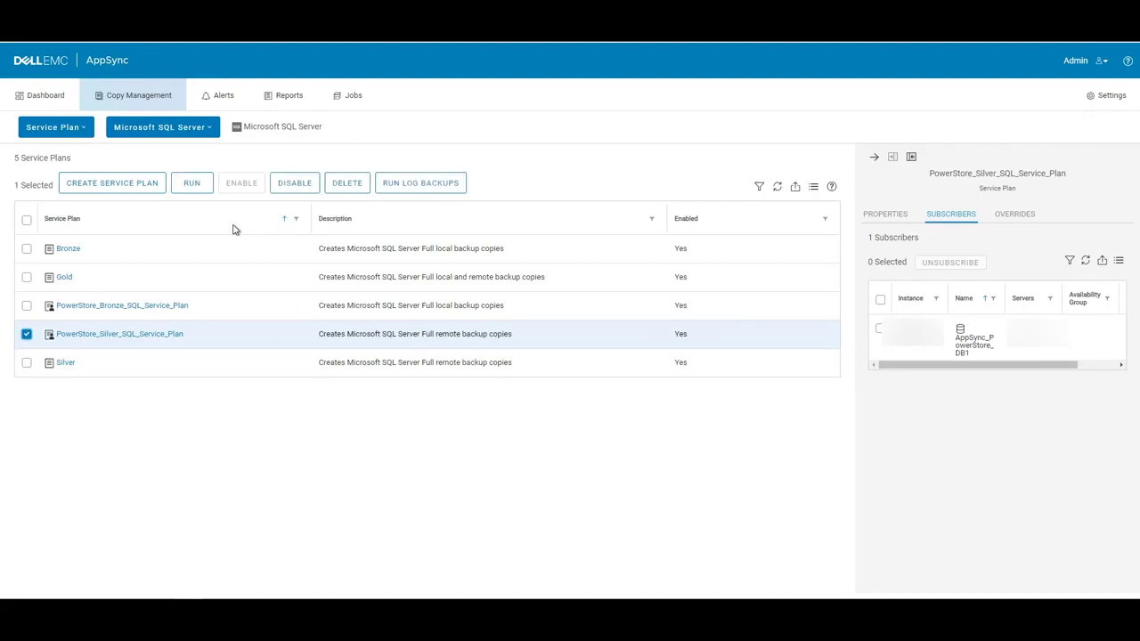
Run PowerStore_Silver_SQL_Service_Plan and check the detailed log through mount and database recovery
{"action": "left_click", "coordinate": [192, 184]}
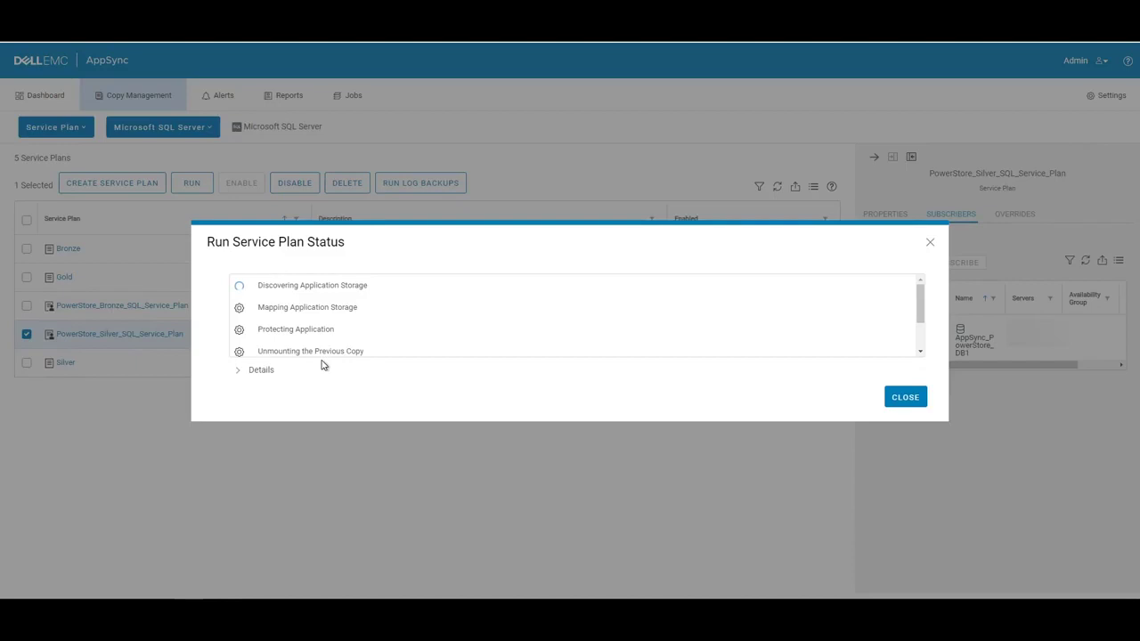
{"action": "left_click", "coordinate": [237, 372]}
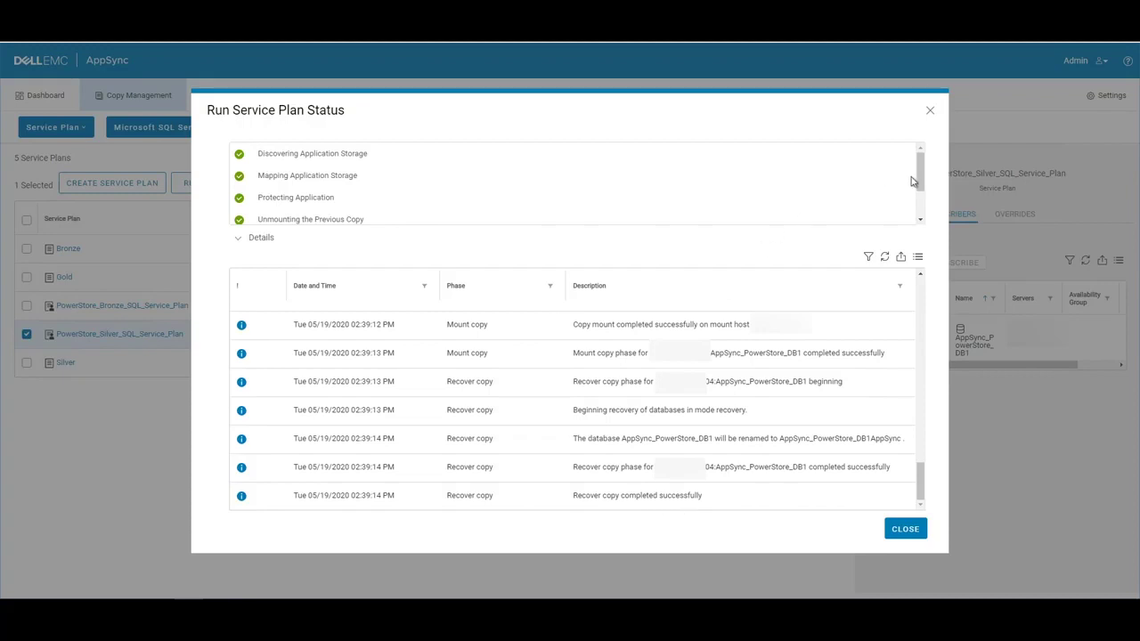
{"action": "left_click_drag", "start_coordinate": [921, 171], "coordinate": [921, 221]}
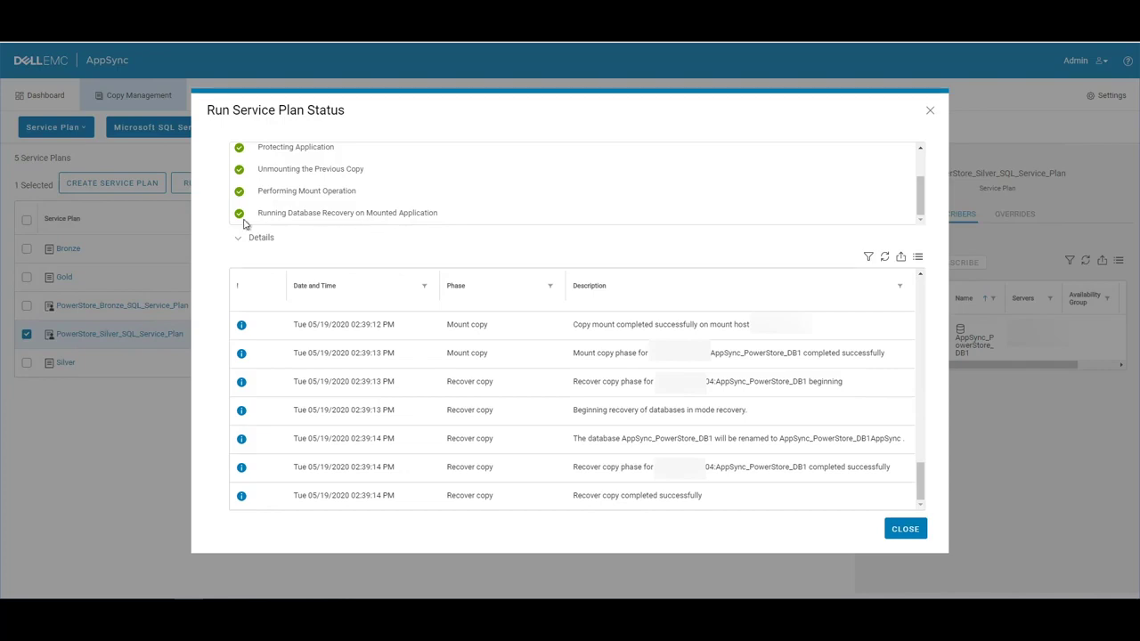
Close the run status and switch the view to Copies for Microsoft SQL Server
{"action": "left_click", "coordinate": [904, 529]}
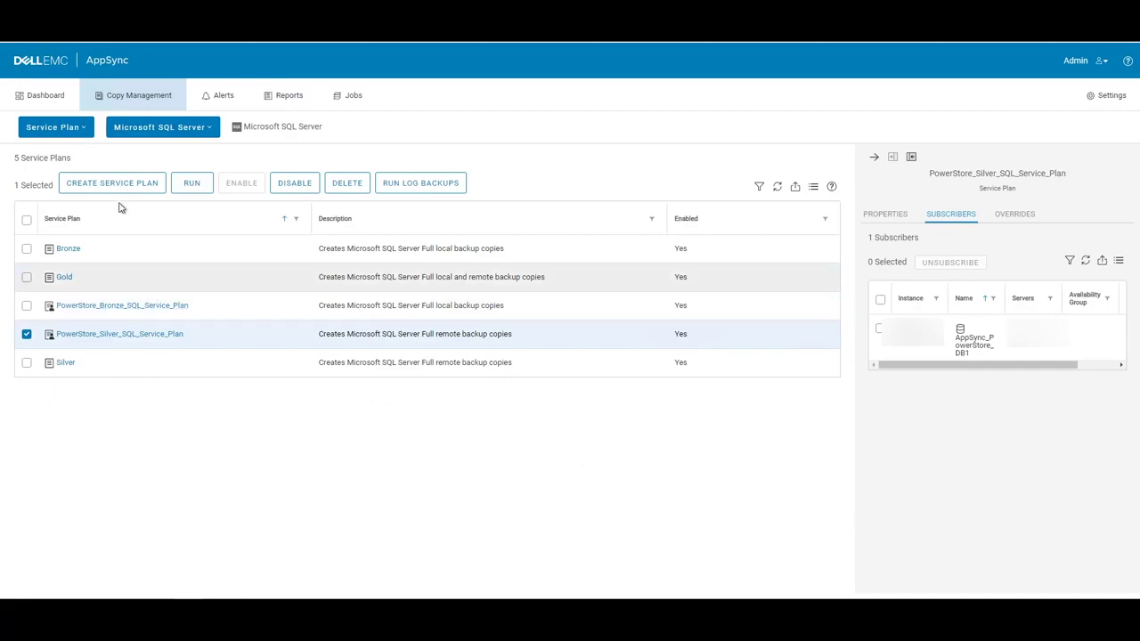
{"action": "left_click", "coordinate": [70, 127]}
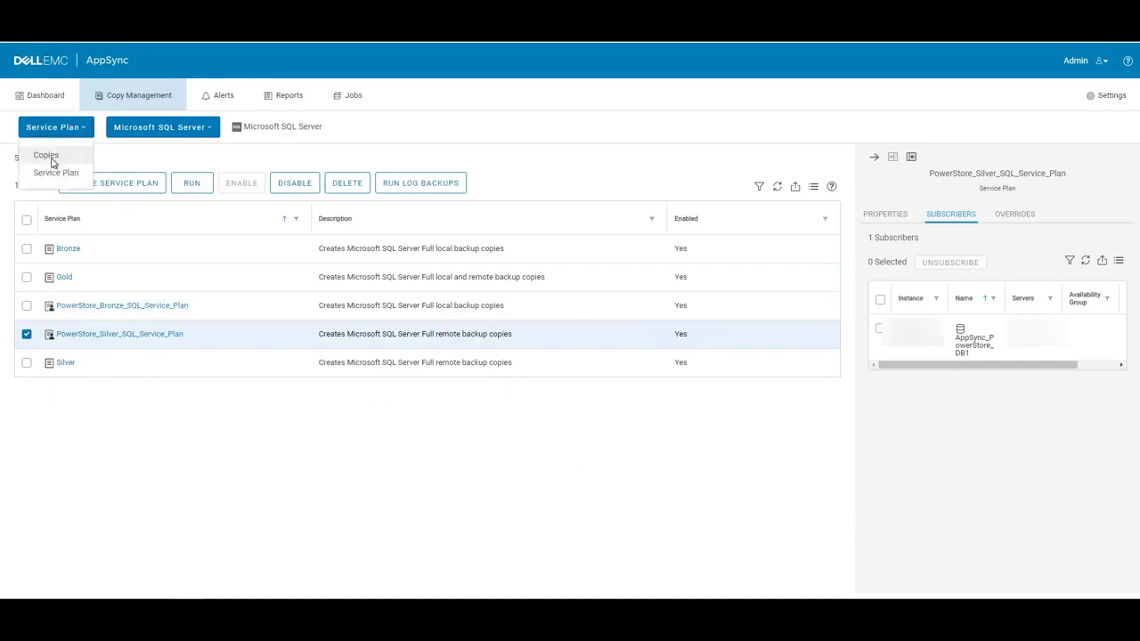
{"action": "left_click", "coordinate": [49, 158]}
{"action": "left_click", "coordinate": [132, 127]}
{"action": "left_click", "coordinate": [125, 173]}
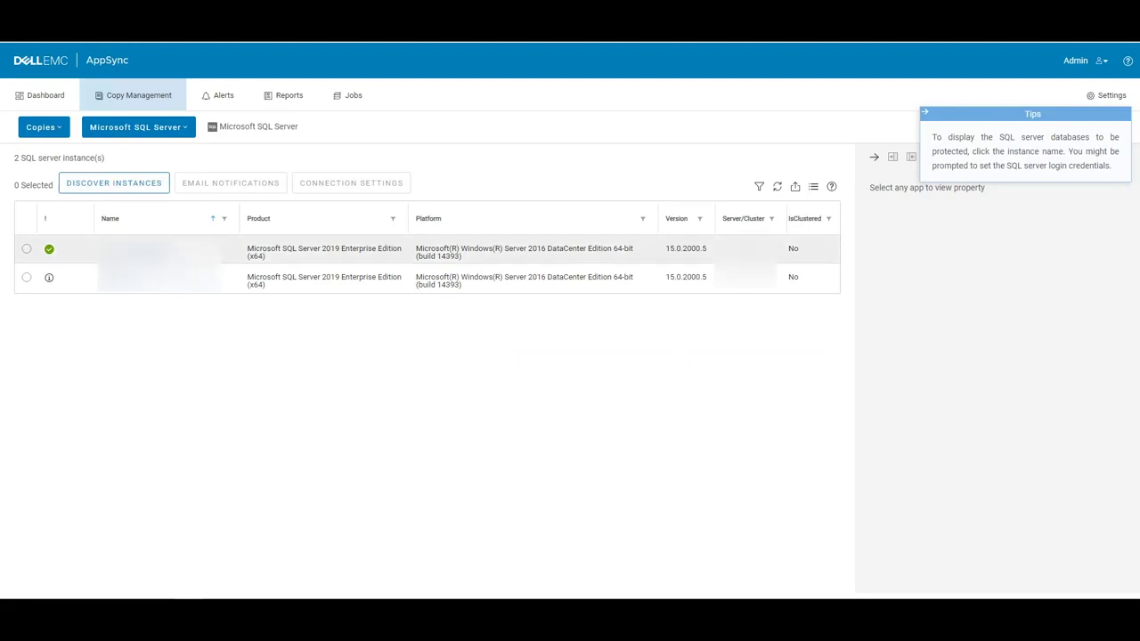
Open AppSync_PowerStore_DB1's copies under User Databases and show the Silver plan copy's properties
{"action": "left_click", "coordinate": [152, 252]}
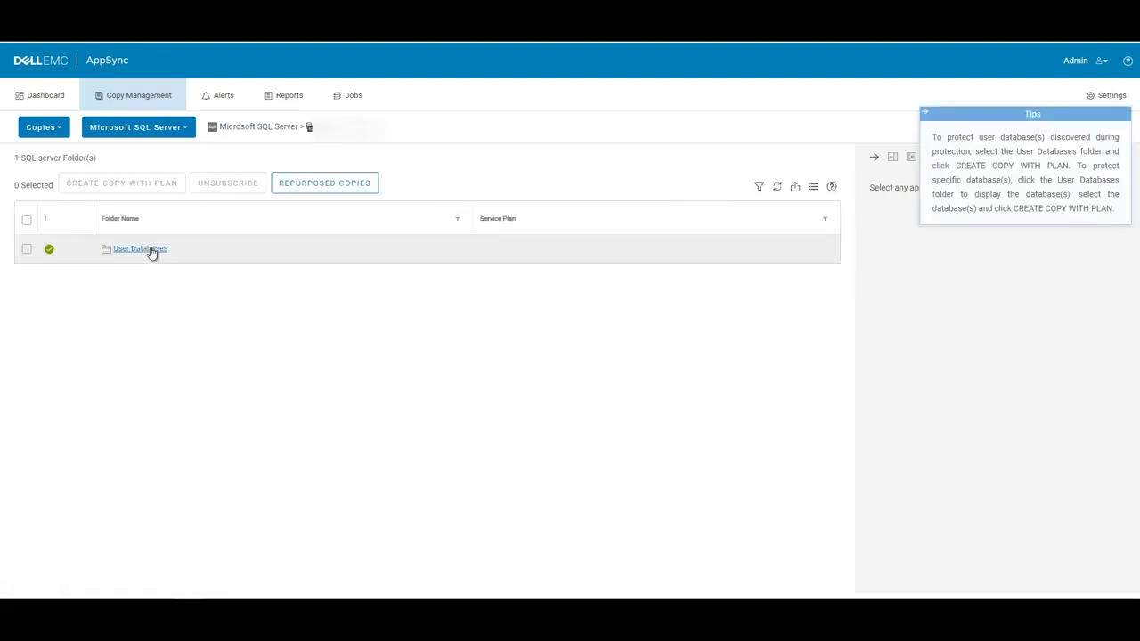
{"action": "left_click", "coordinate": [151, 250]}
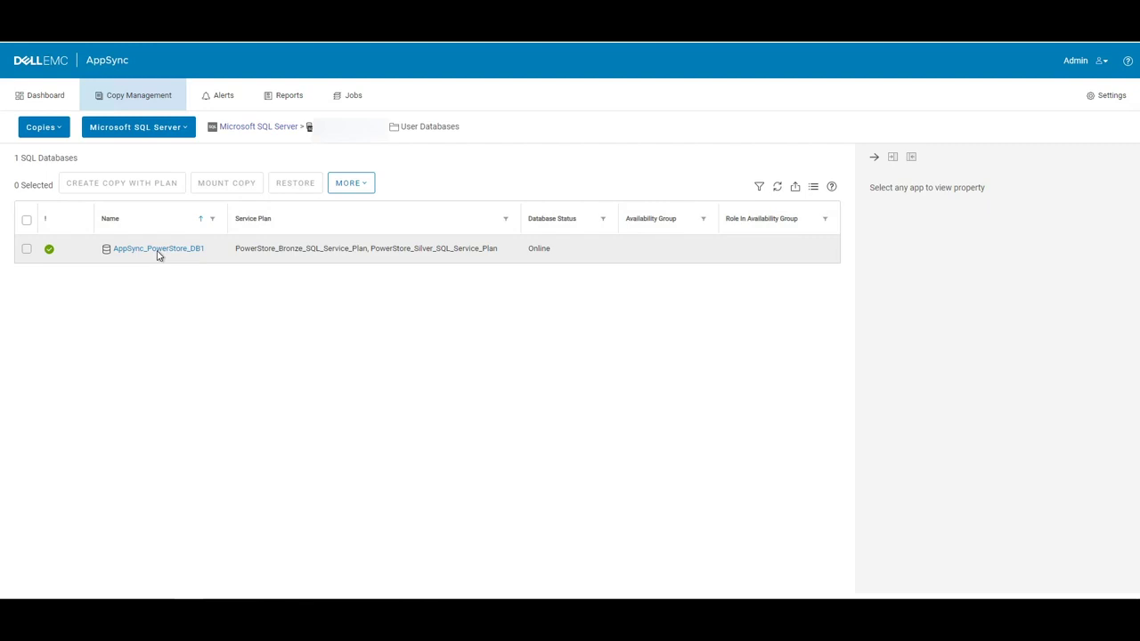
{"action": "left_click", "coordinate": [163, 256]}
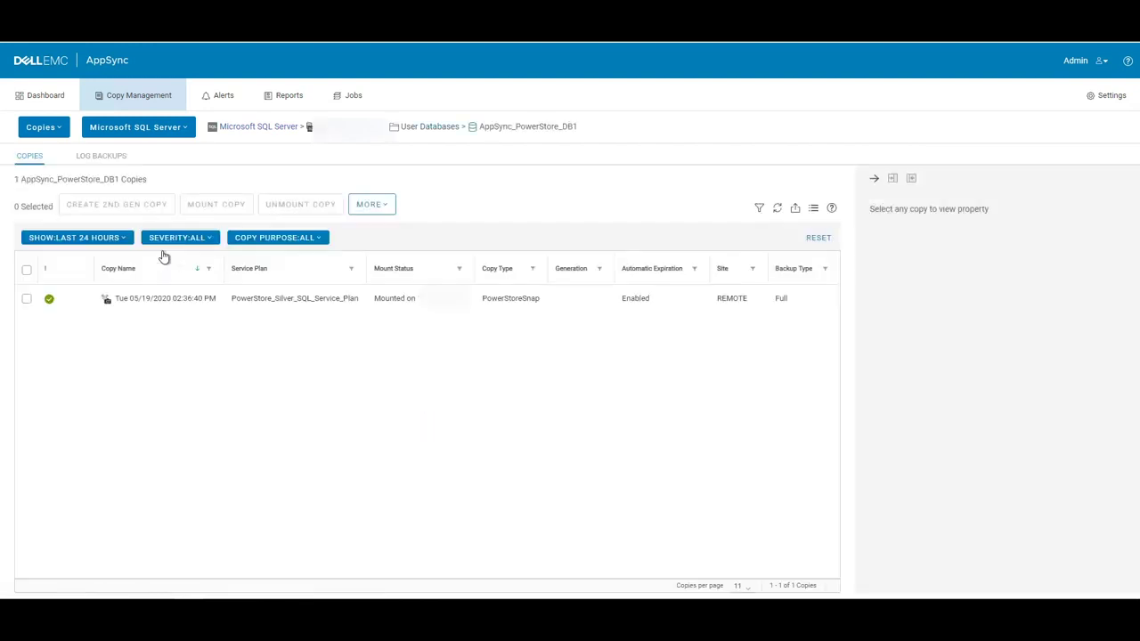
{"action": "left_click", "coordinate": [168, 298]}
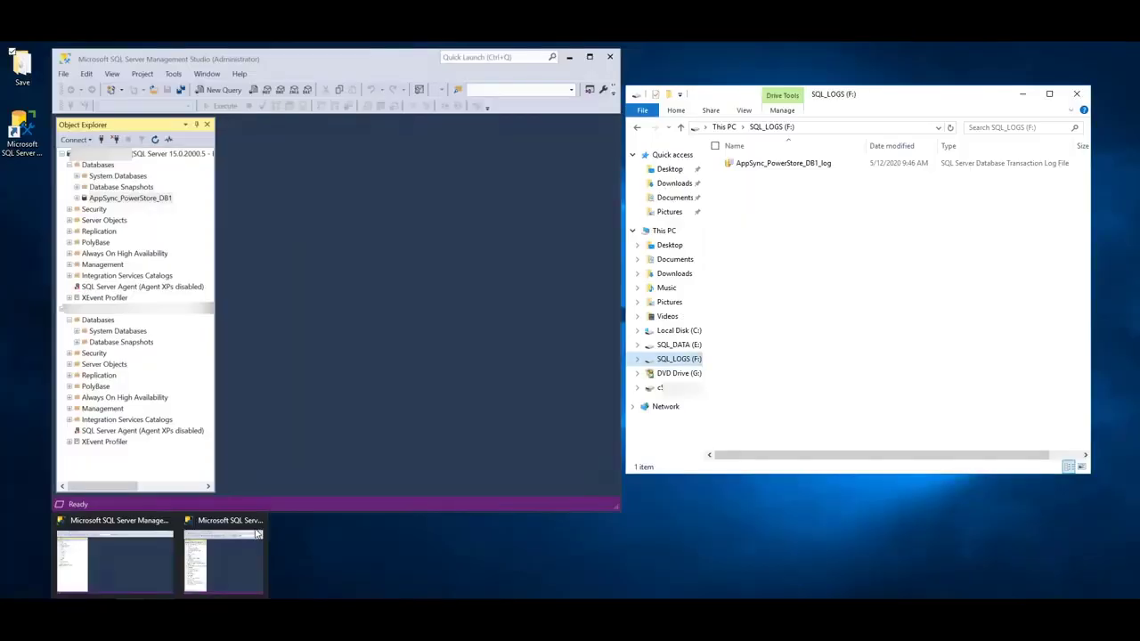
Refresh the second SQL server and select the mounted AppSync_PowerStore_DB1AppSync database
{"action": "left_click", "coordinate": [134, 309]}
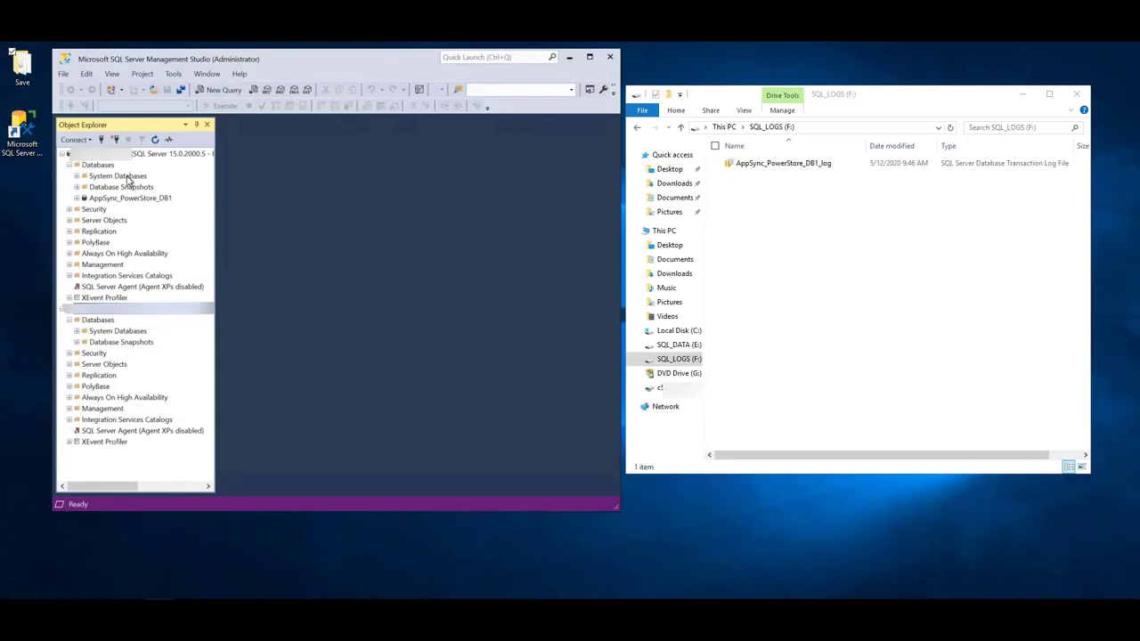
{"action": "right_click", "coordinate": [122, 311]}
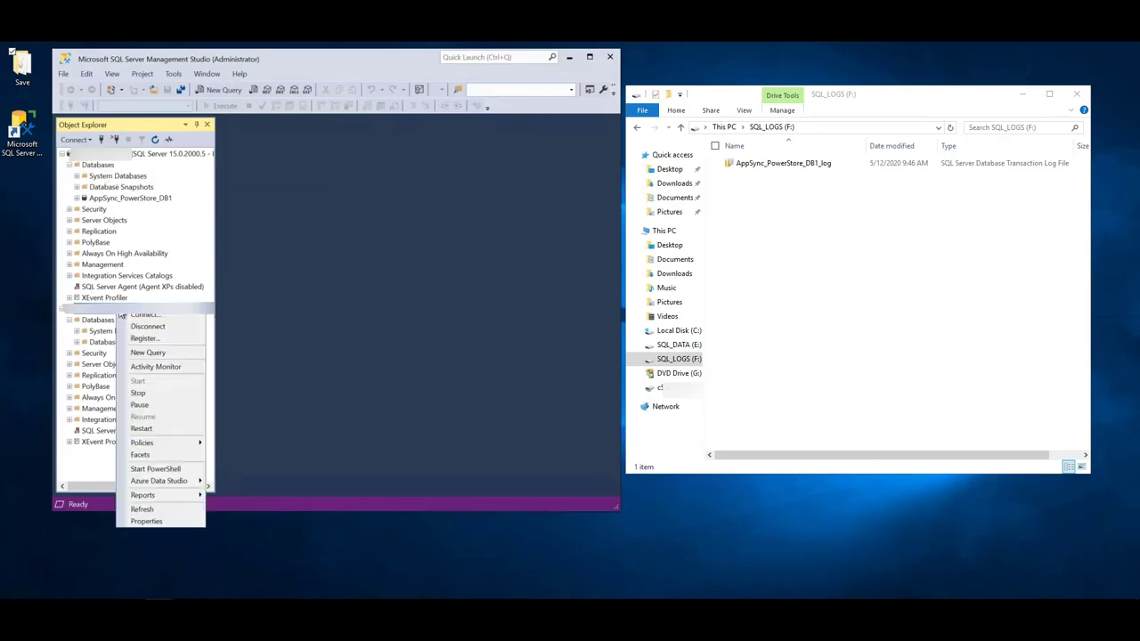
{"action": "left_click", "coordinate": [171, 510]}
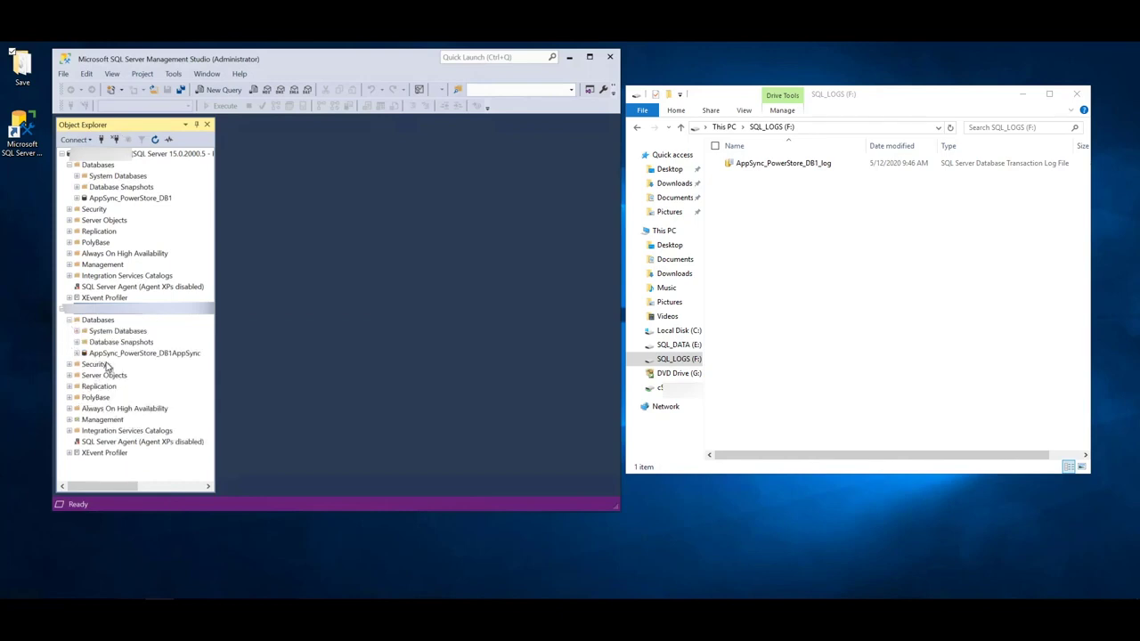
{"action": "left_click", "coordinate": [126, 354]}
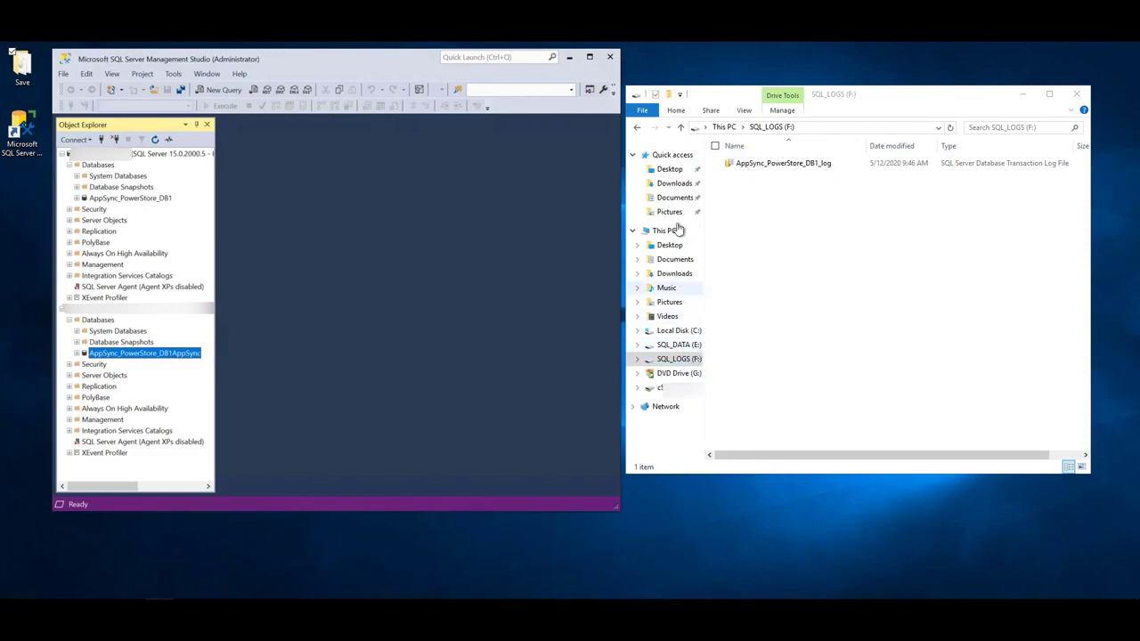
Open C:\AppSyncMounts and its mount point folder in File Explorer
{"action": "left_click", "coordinate": [674, 331]}
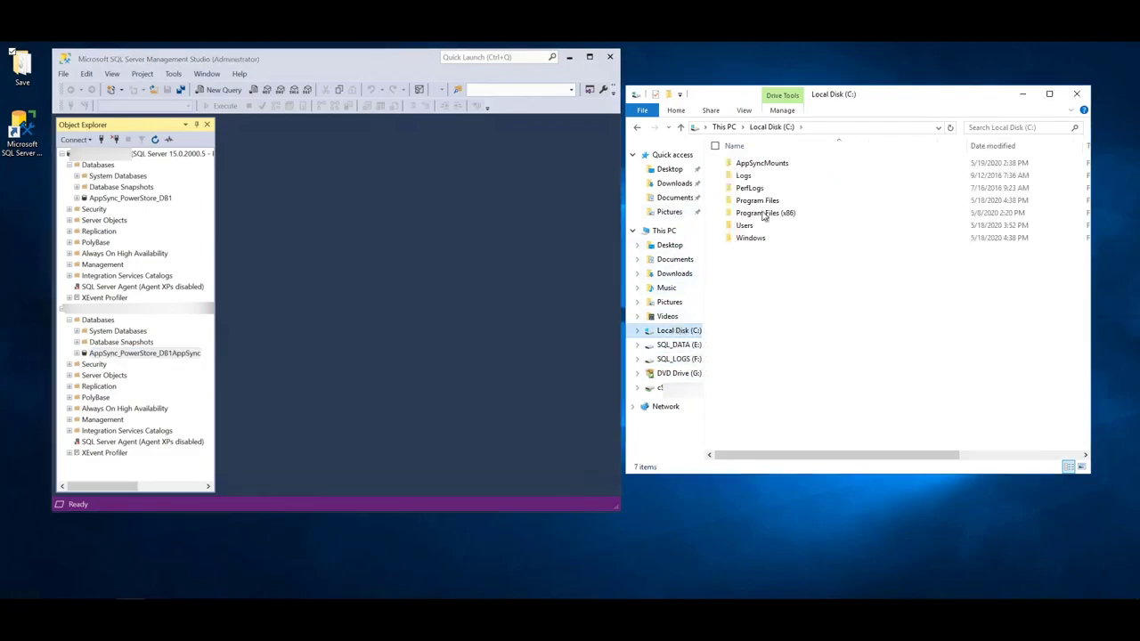
{"action": "left_click", "coordinate": [771, 166]}
{"action": "double_click", "coordinate": [773, 165]}
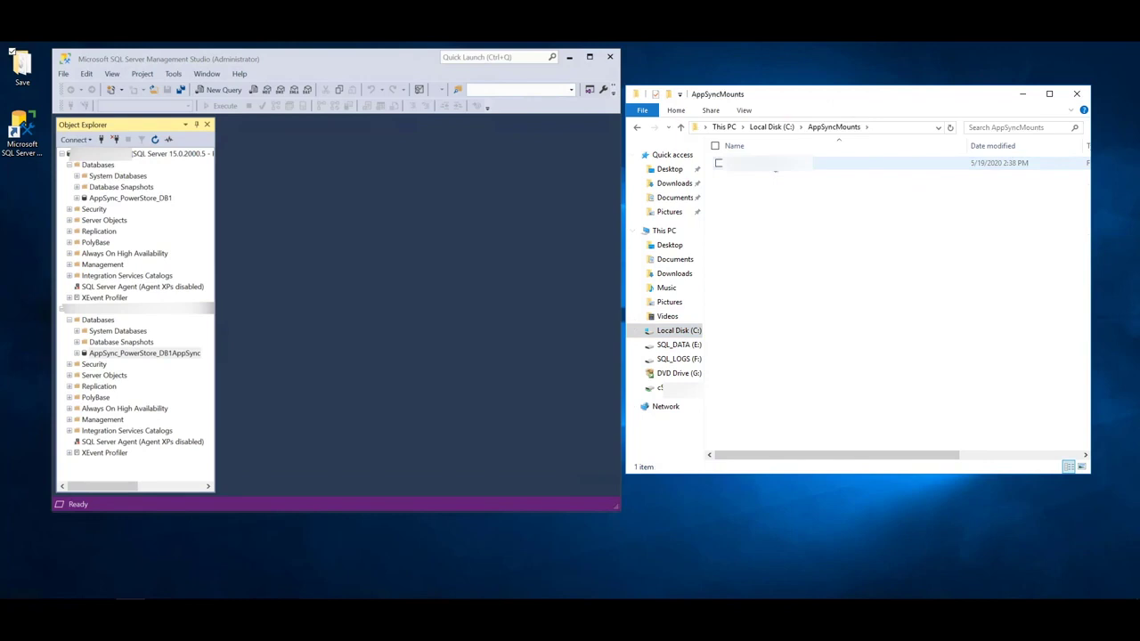
{"action": "double_click", "coordinate": [775, 165]}
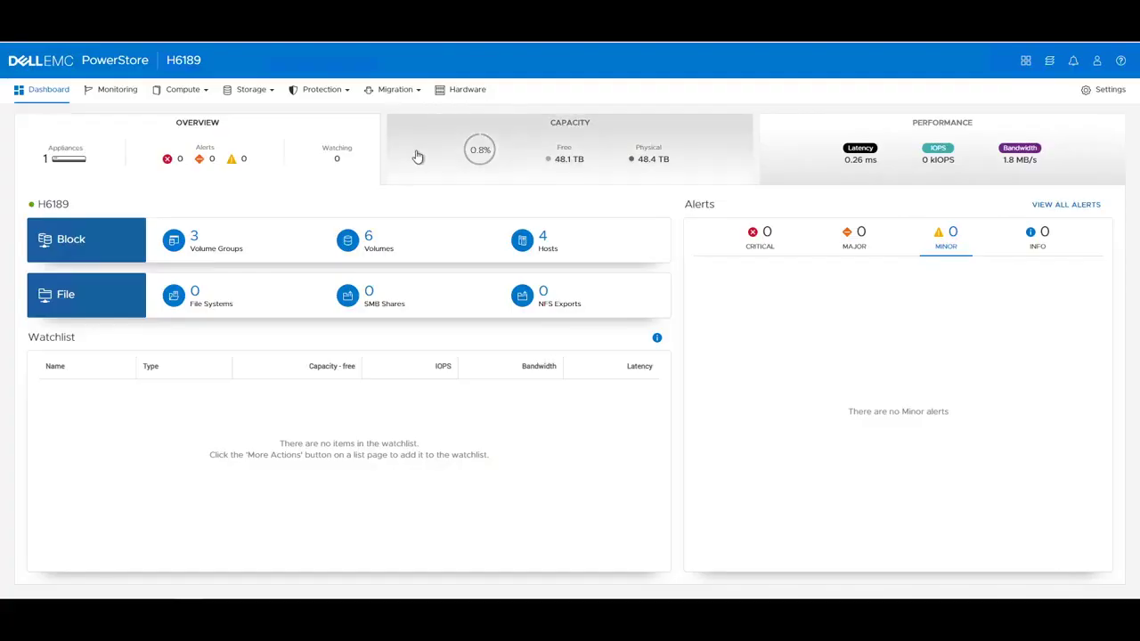
Open host Win17204 under Compute > Hosts & Host Groups and list its mapped volumes
{"action": "left_click", "coordinate": [175, 90]}
{"action": "left_click", "coordinate": [163, 133]}
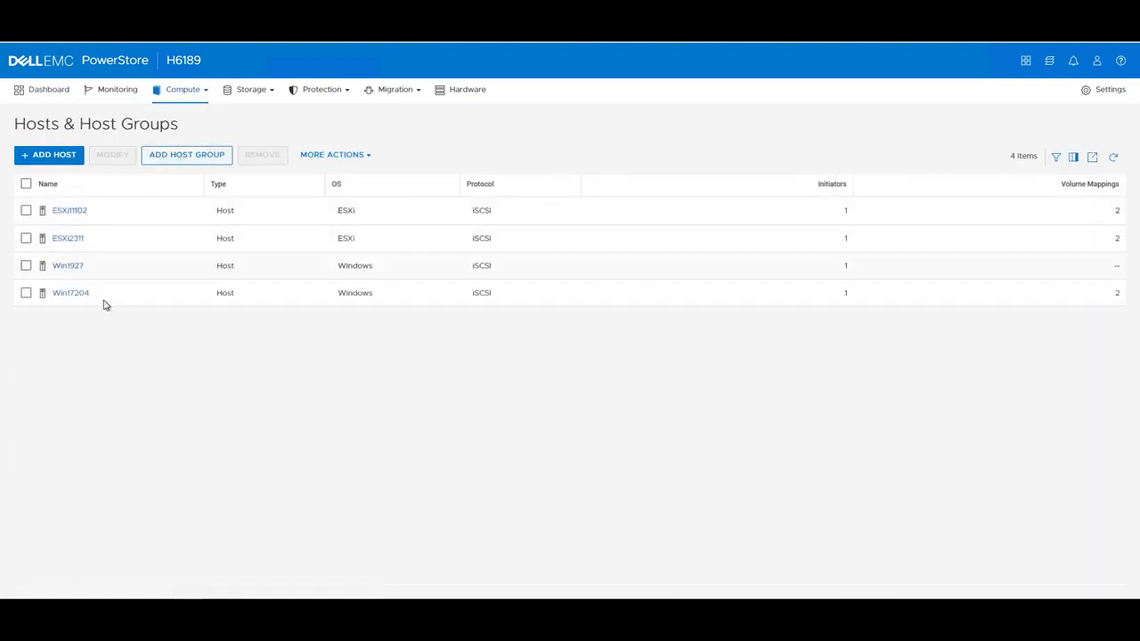
{"action": "left_click", "coordinate": [67, 299]}
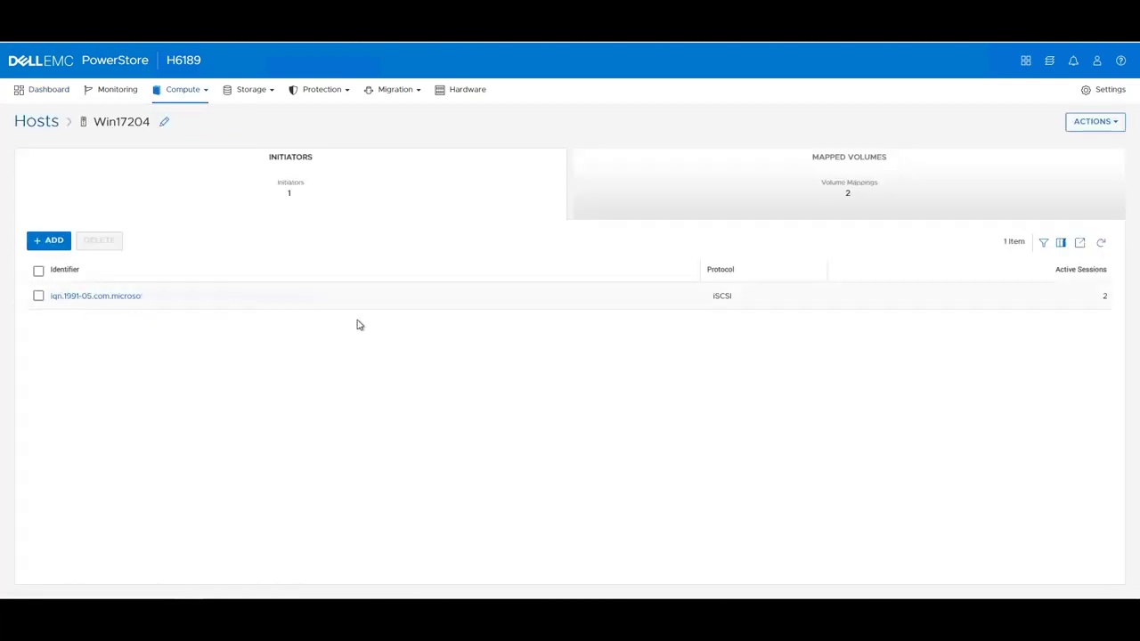
{"action": "left_click", "coordinate": [785, 189]}
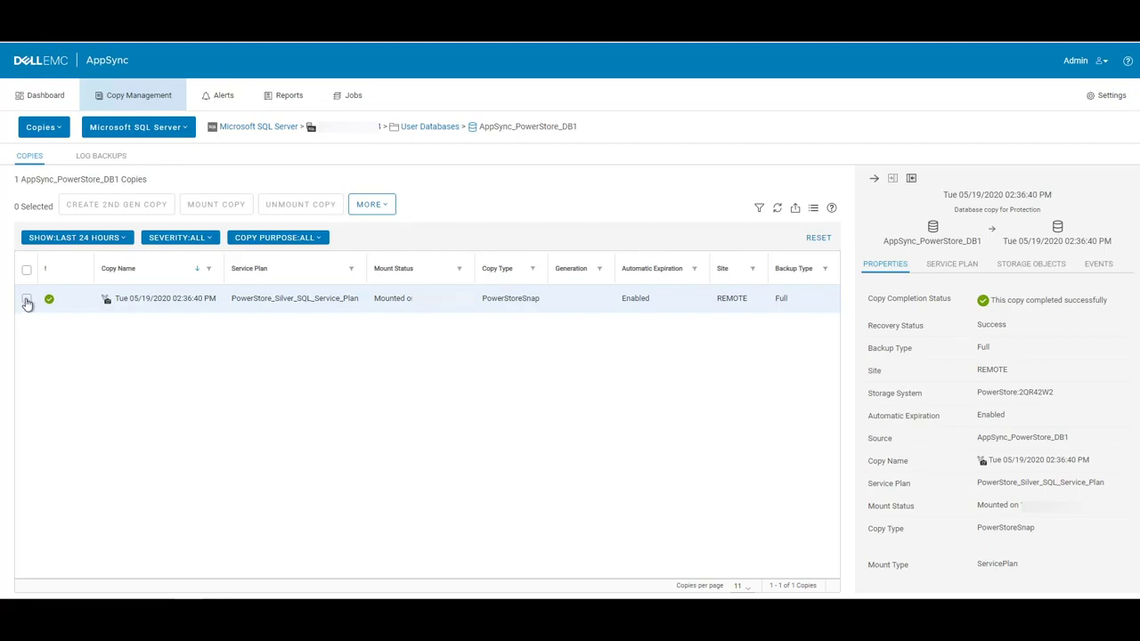
Unmount the Silver plan copy of AppSync_PowerStore_DB1 and review the detailed unmount log
{"action": "left_click", "coordinate": [26, 299]}
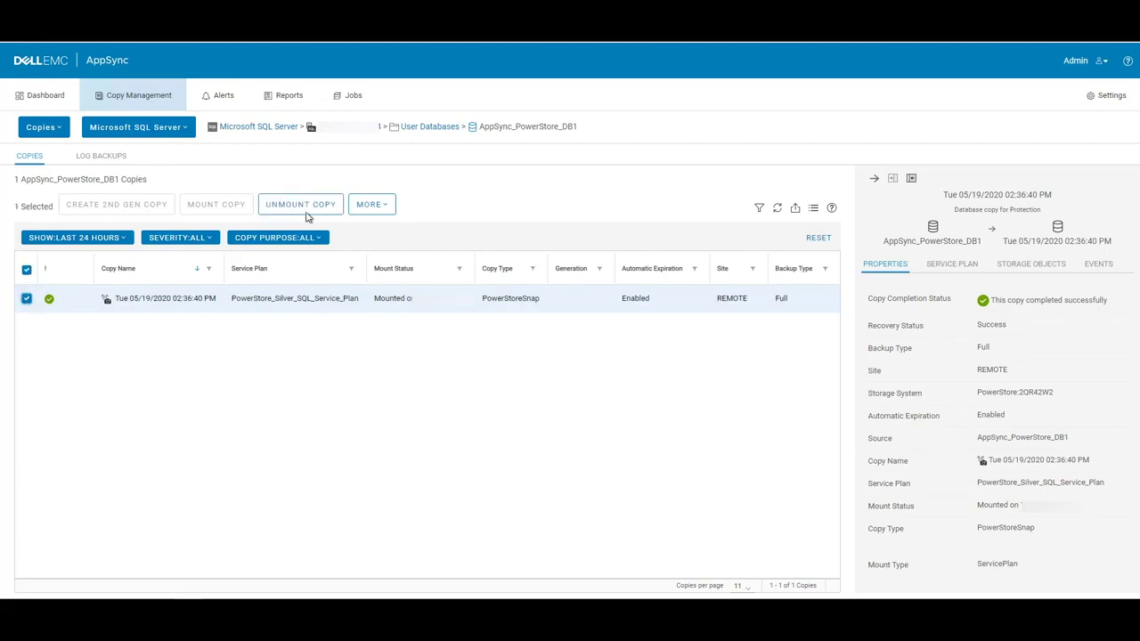
{"action": "left_click", "coordinate": [301, 206]}
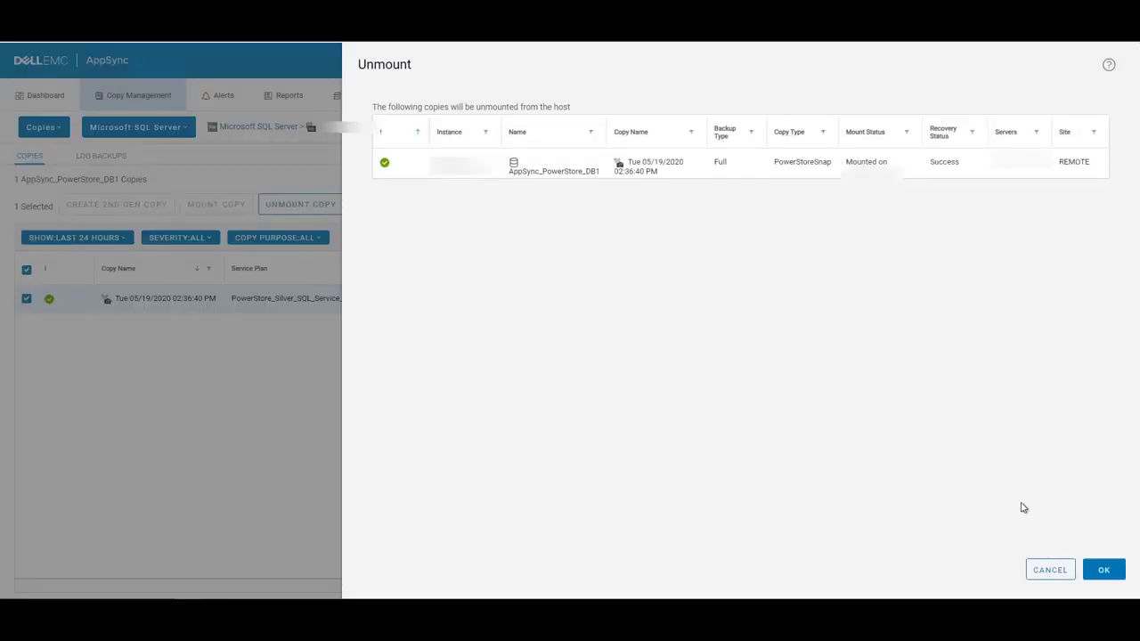
{"action": "left_click", "coordinate": [1106, 571]}
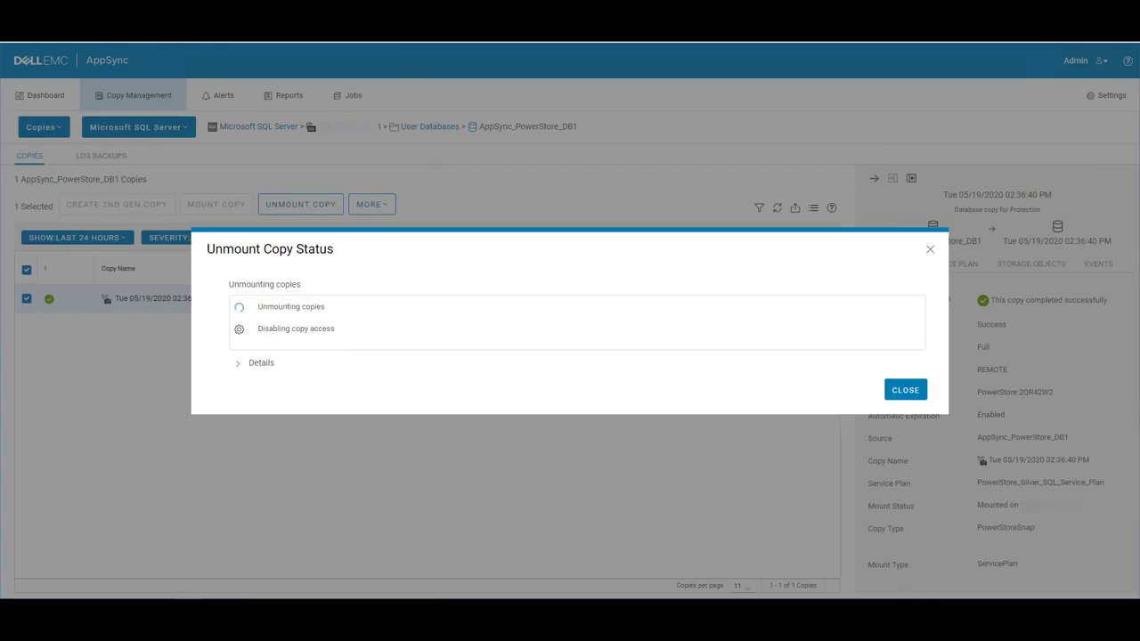
{"action": "left_click", "coordinate": [238, 363]}
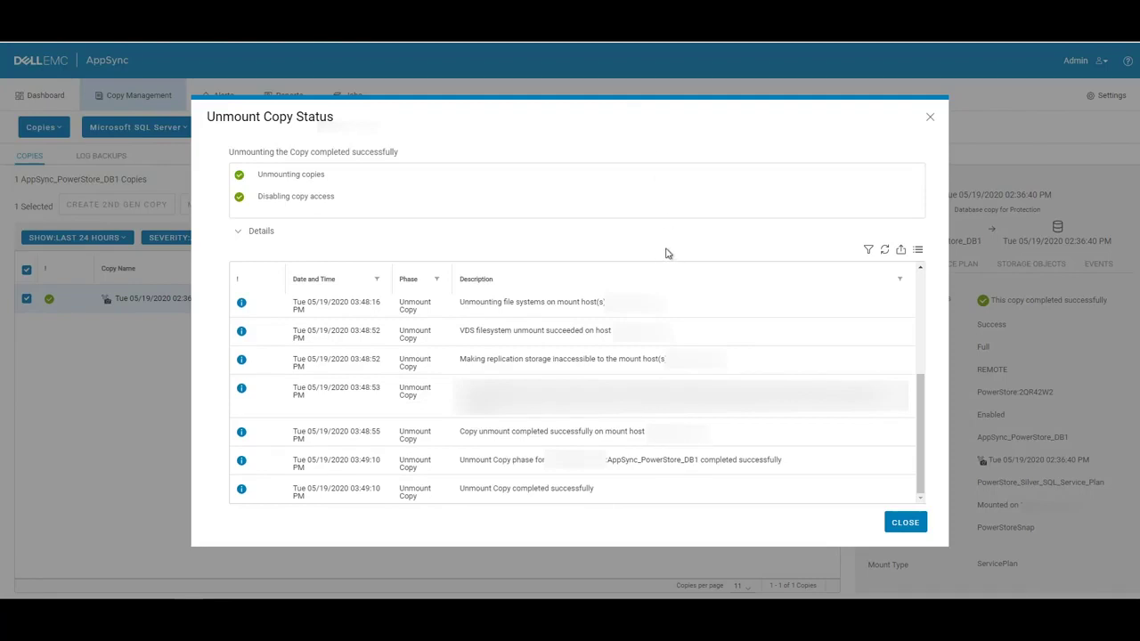
Close the unmount report and location error, then refresh APPSYNC_INSTANCE in Object Explorer
{"action": "left_click", "coordinate": [904, 524]}
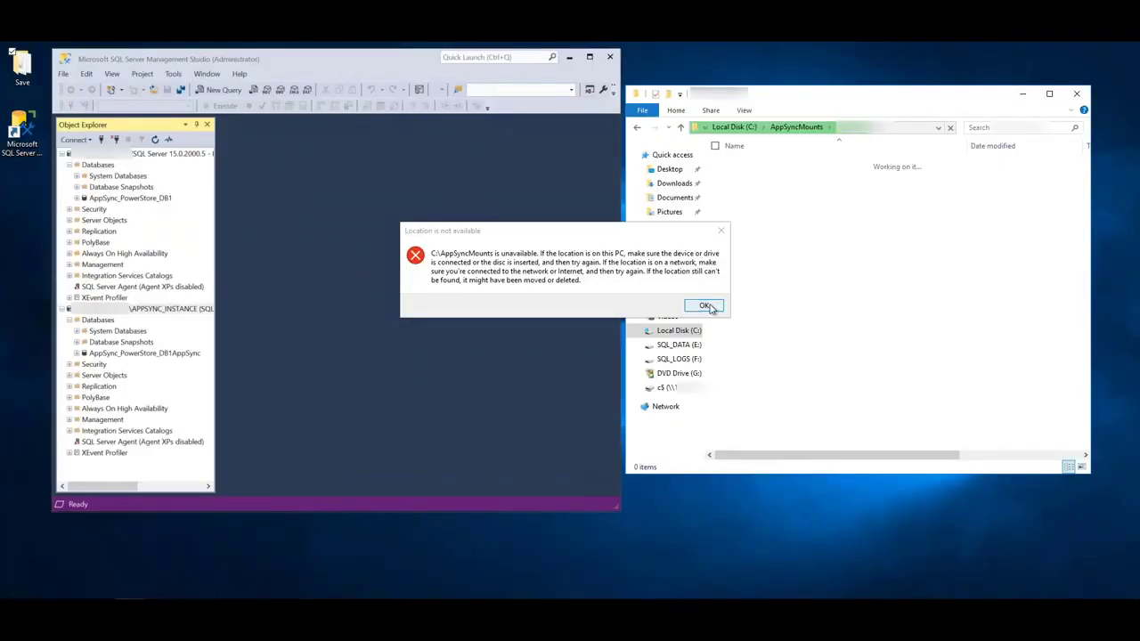
{"action": "left_click", "coordinate": [703, 306]}
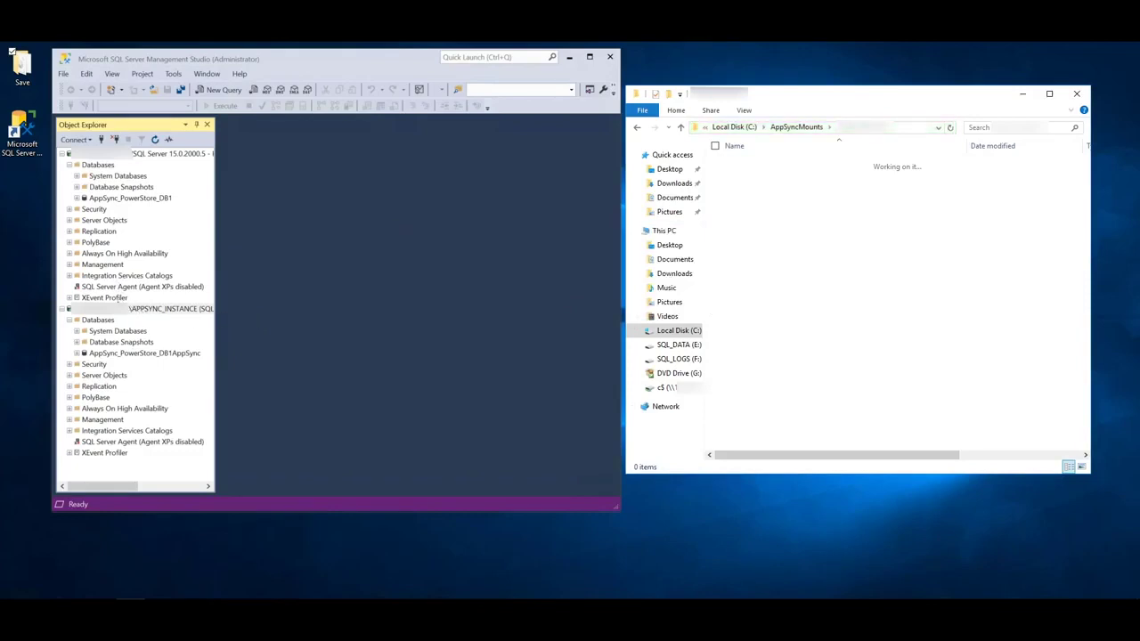
{"action": "right_click", "coordinate": [131, 309]}
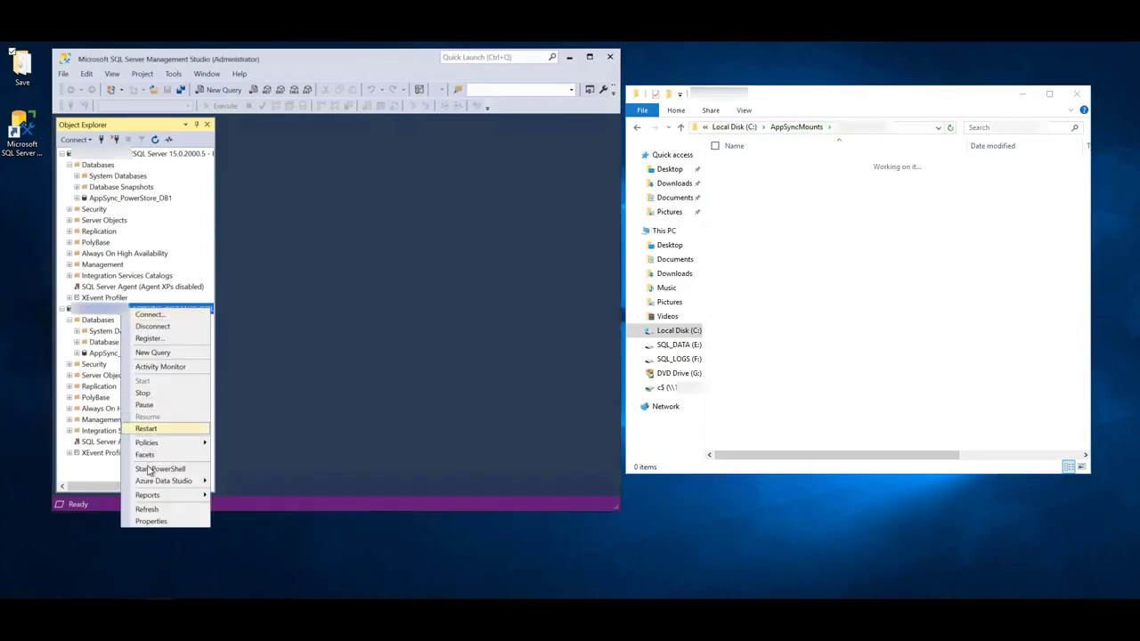
{"action": "left_click", "coordinate": [148, 510]}
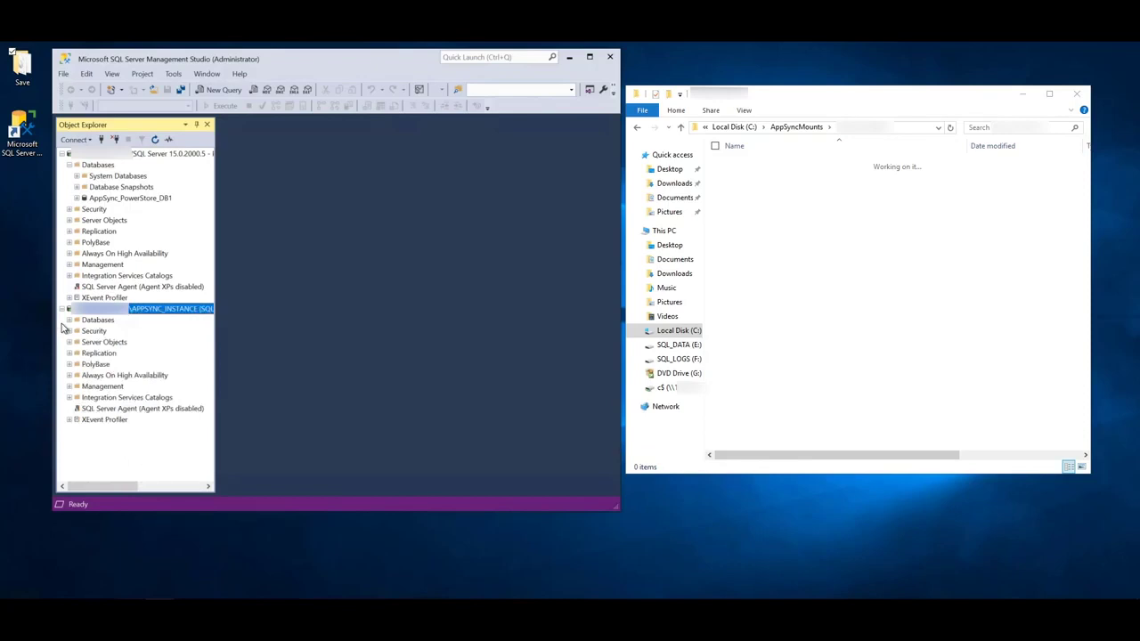